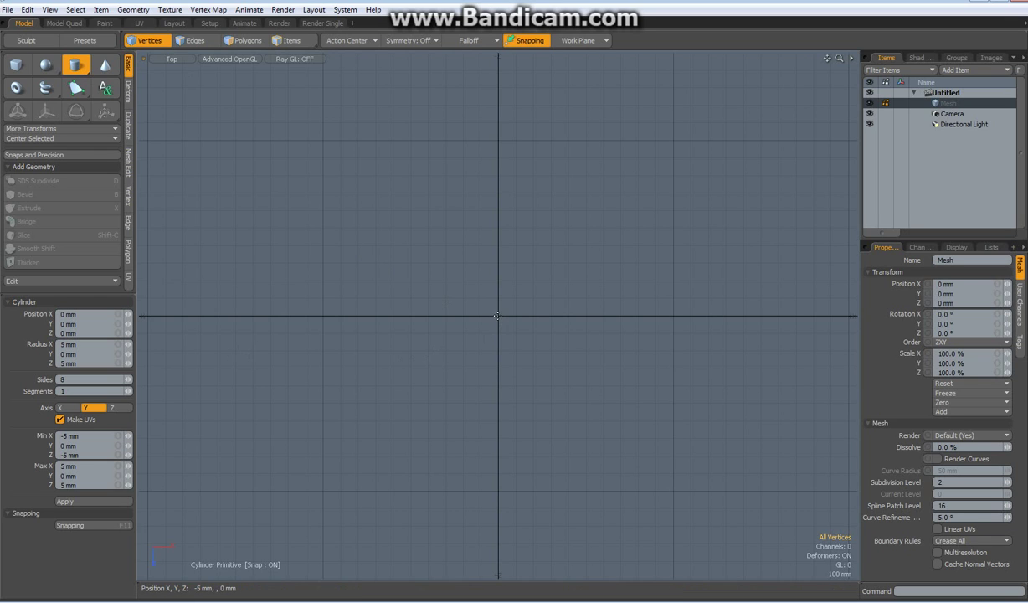
- Create a flat cylinder disc with X and Z radii of 5 mm and 64 sides
left_click_drag(498, 316, 529, 349)
left_click(87, 347)
type("5")
double_click(87, 363)
type("5")
type("3")
mouse_move(73, 380)
left_mouse_down()
mouse_move(56, 379)
mouse_move(70, 381)
left_mouse_up()
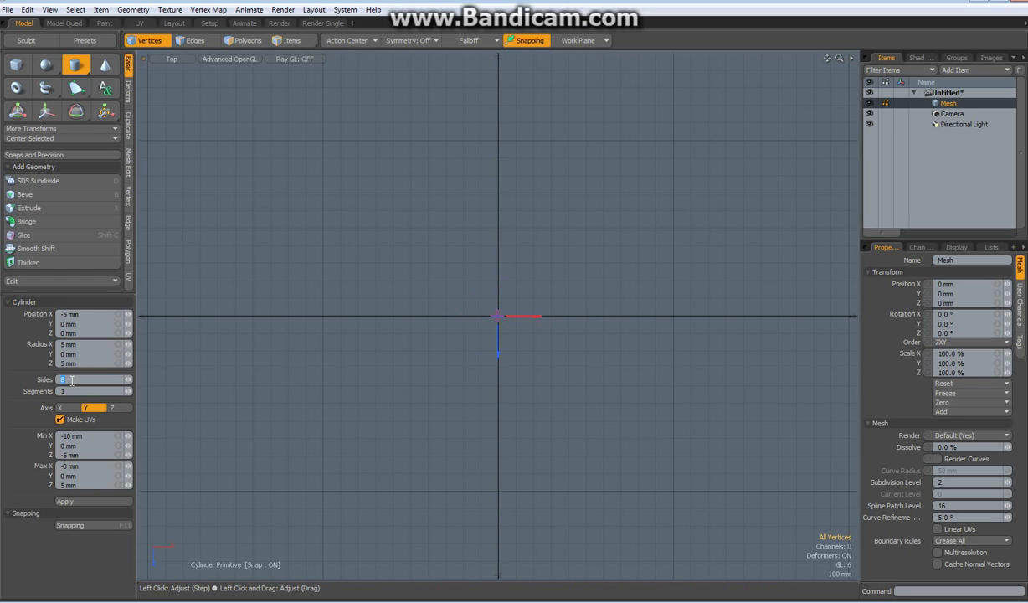
type("64")
key("Return")
- Centre the disc at X position 0 mm and finish the cylinder primitive
double_click(84, 315)
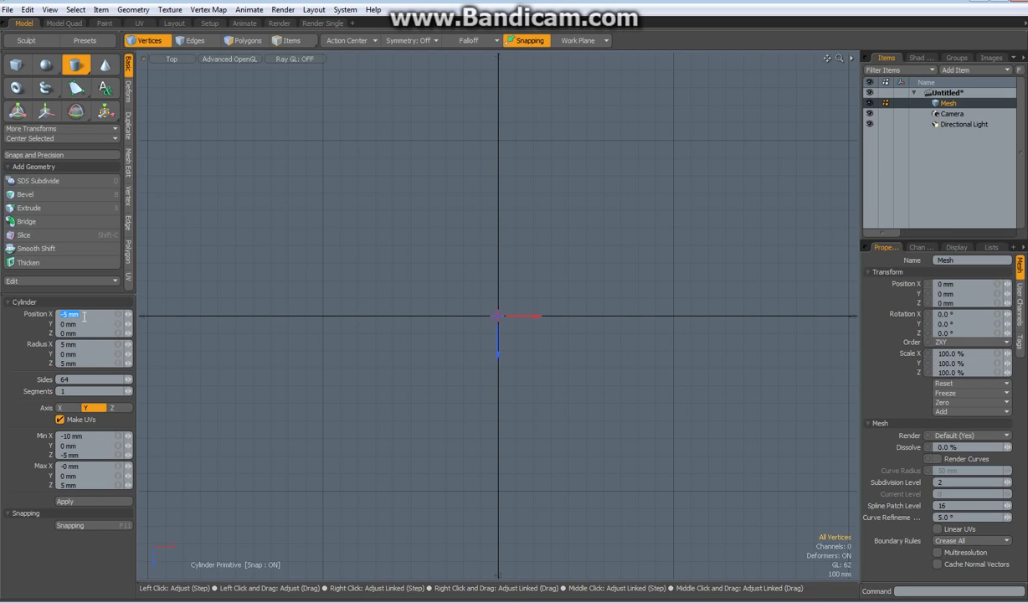
type("0")
key("Return")
key("q")
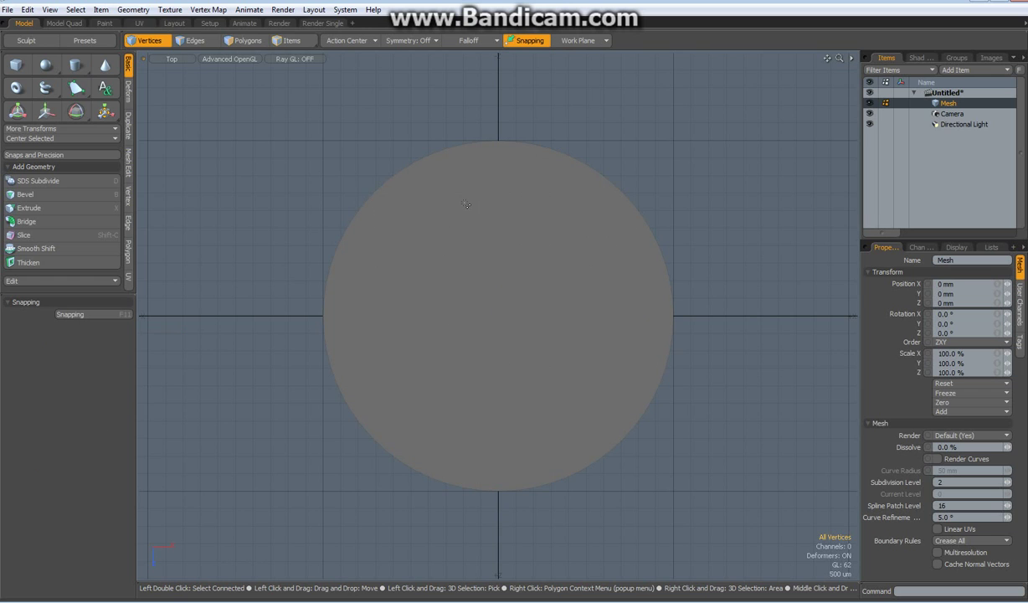
- Bevel the disc's polygon with an inset of about 244 um to form a thin outer ring, then clear the selection
key("3")
left_click(487, 266)
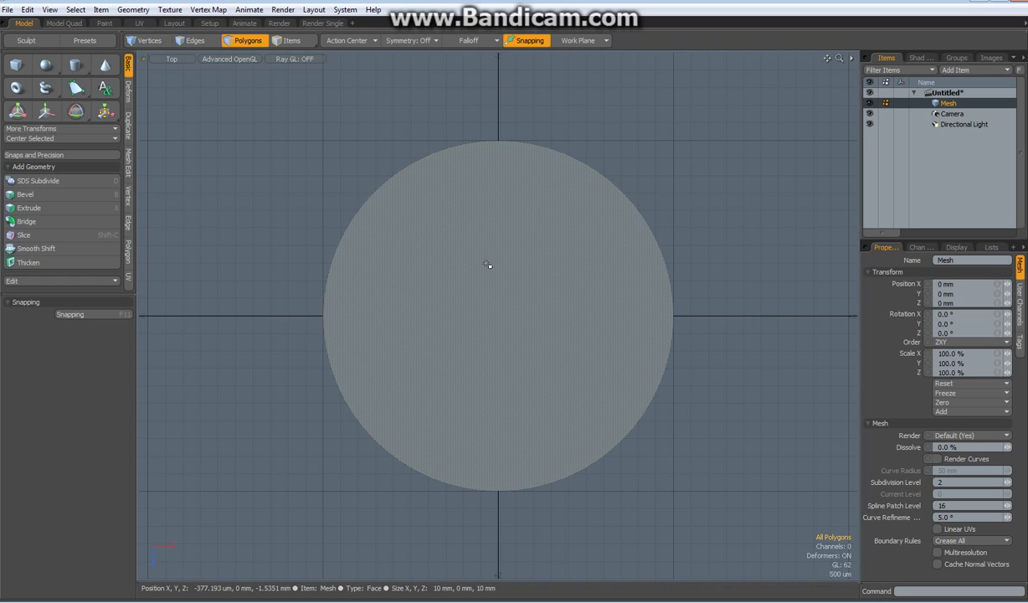
key("b")
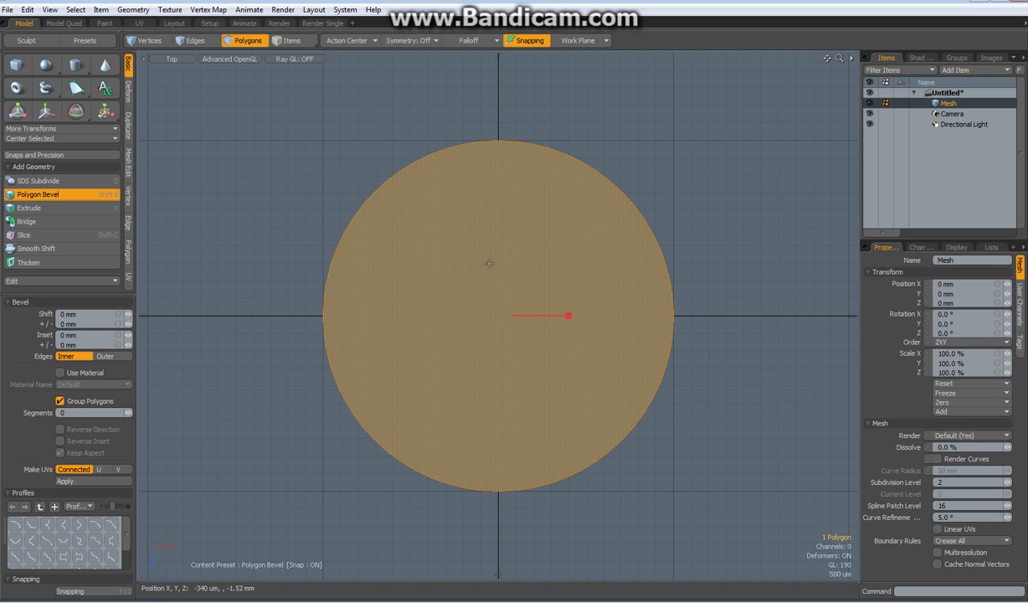
left_click_drag(570, 316, 577, 316)
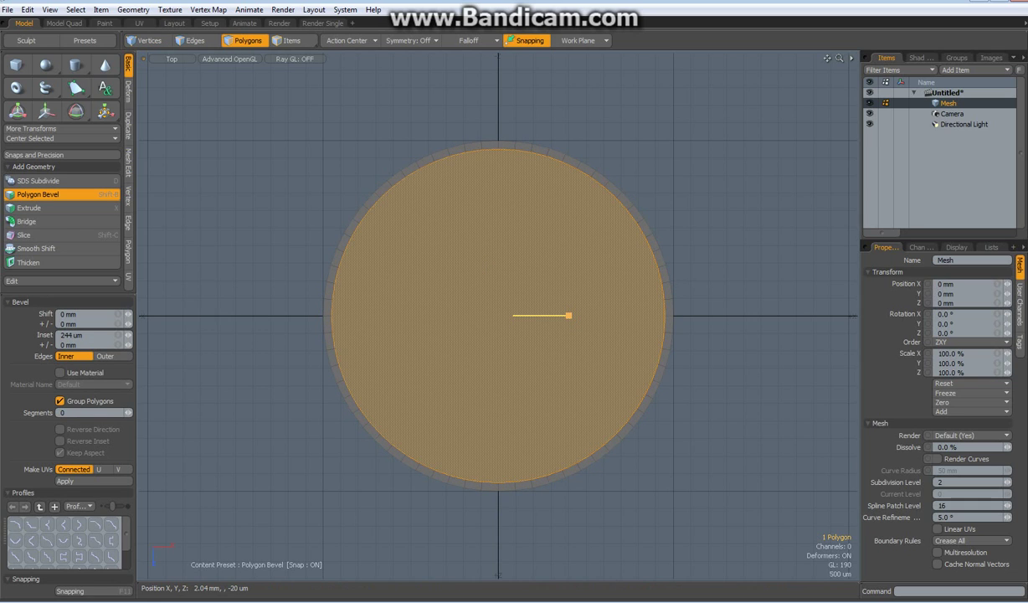
key("space")
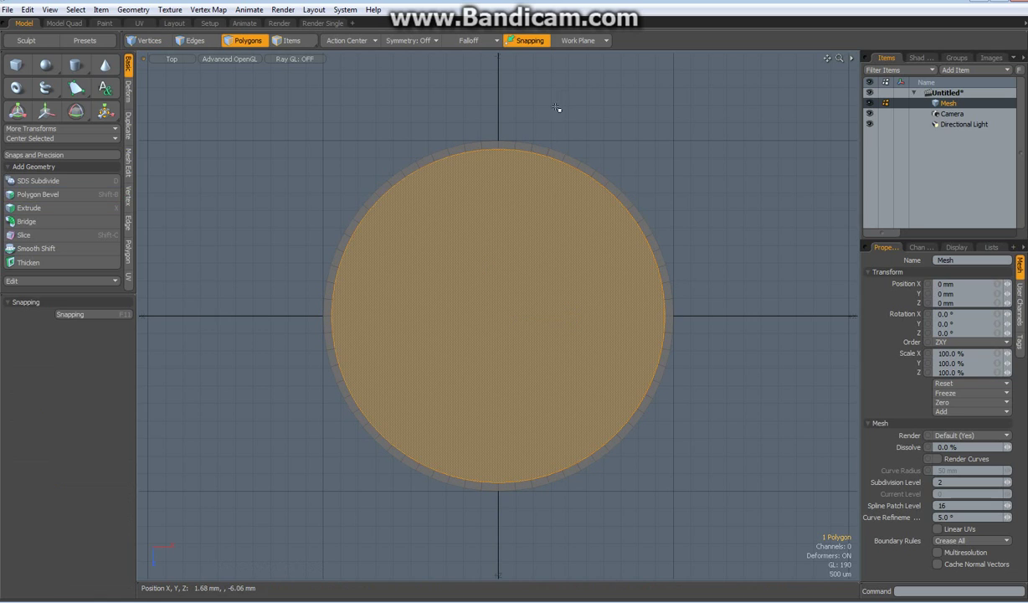
left_click(551, 124)
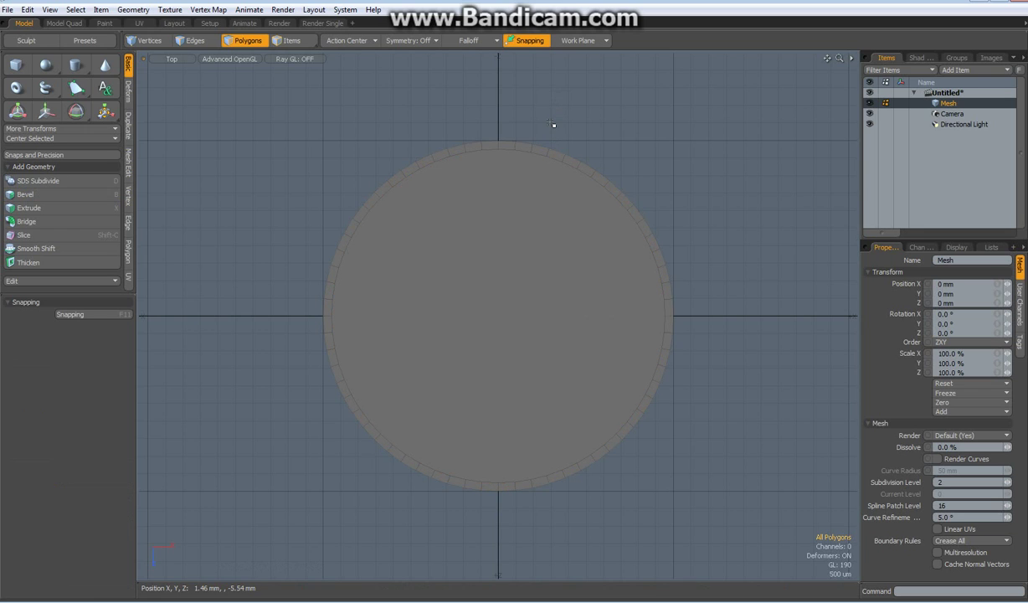
- Select every second outer rim edge all the way around the disc
scroll(503, 145, "up", 2)
scroll(502, 146, "down", 1)
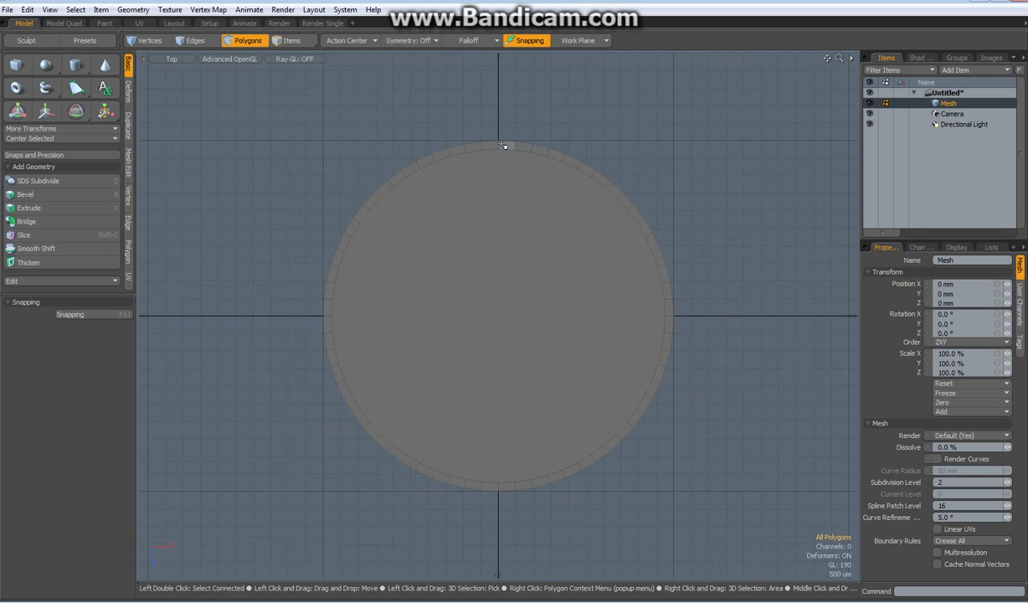
key("2")
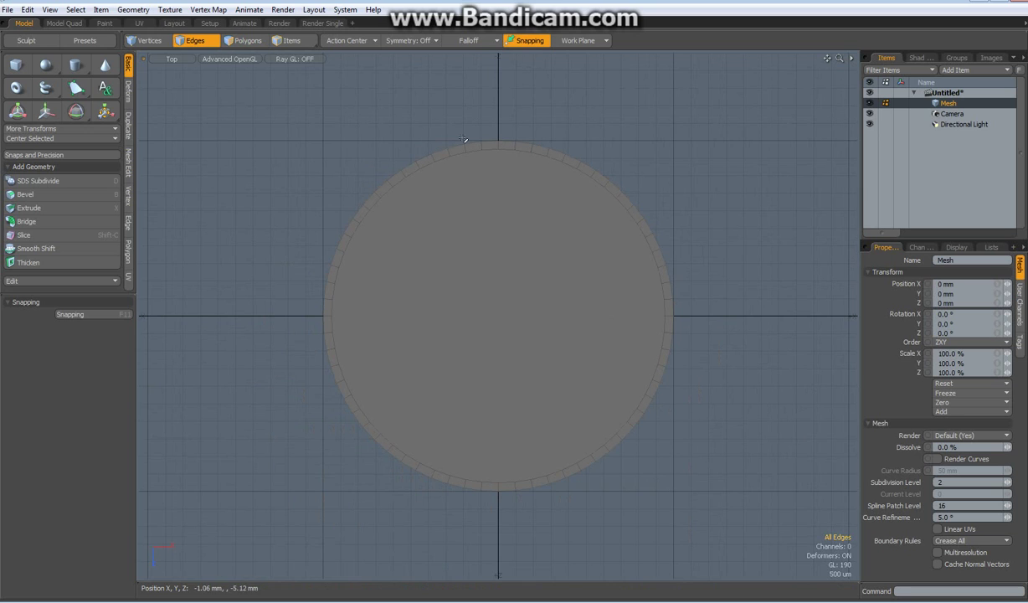
left_click(487, 141)
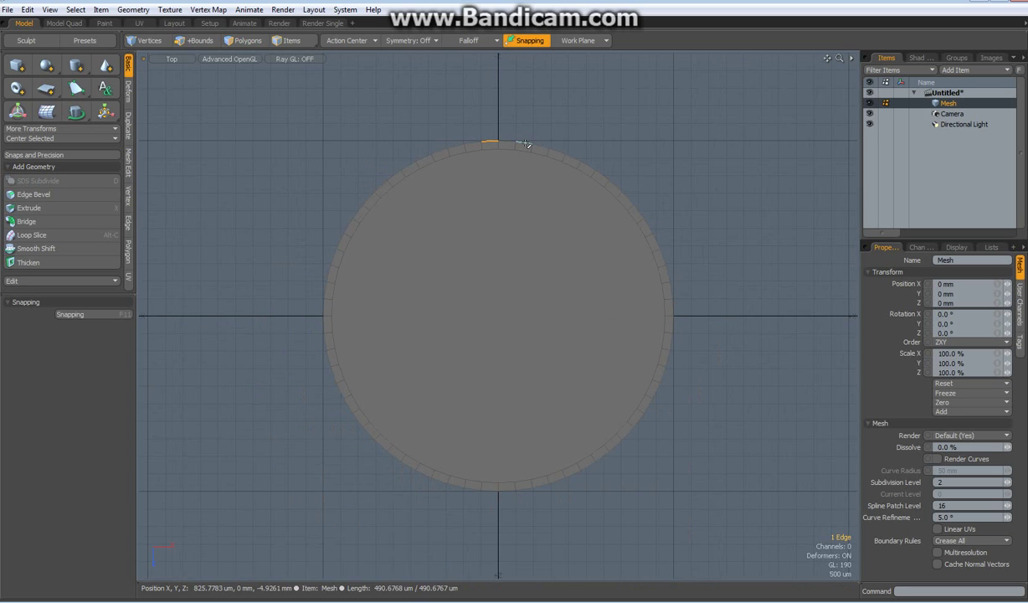
left_click(524, 142, "shift")
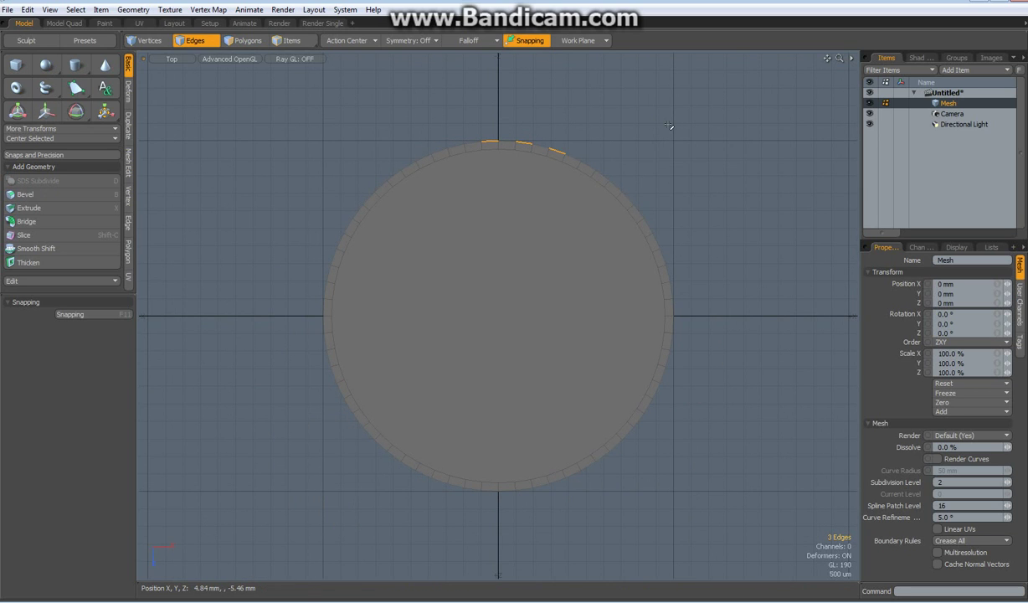
key("Up")
key("Up")
key("Up")
key("Up")
key("Up")
key("Up")
key("Up")
key("Up")
key("Up")
key("Up")
key("Up")
key("Up")
key("Up")
key("Up")
key("Up")
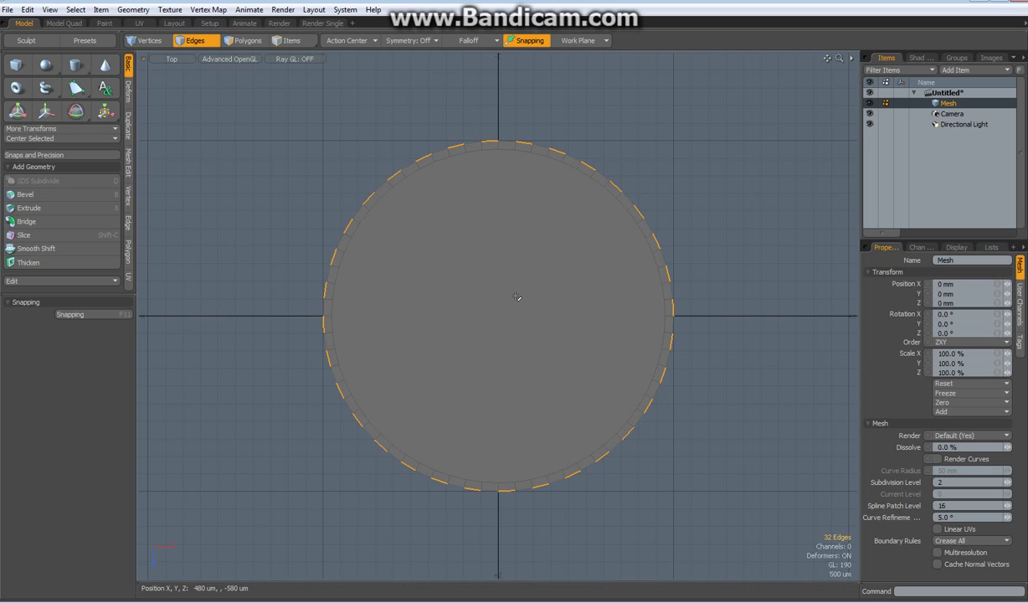
- Extend the selected rim edges and scale them outward from the disc's centre to form gear teeth
key("z")
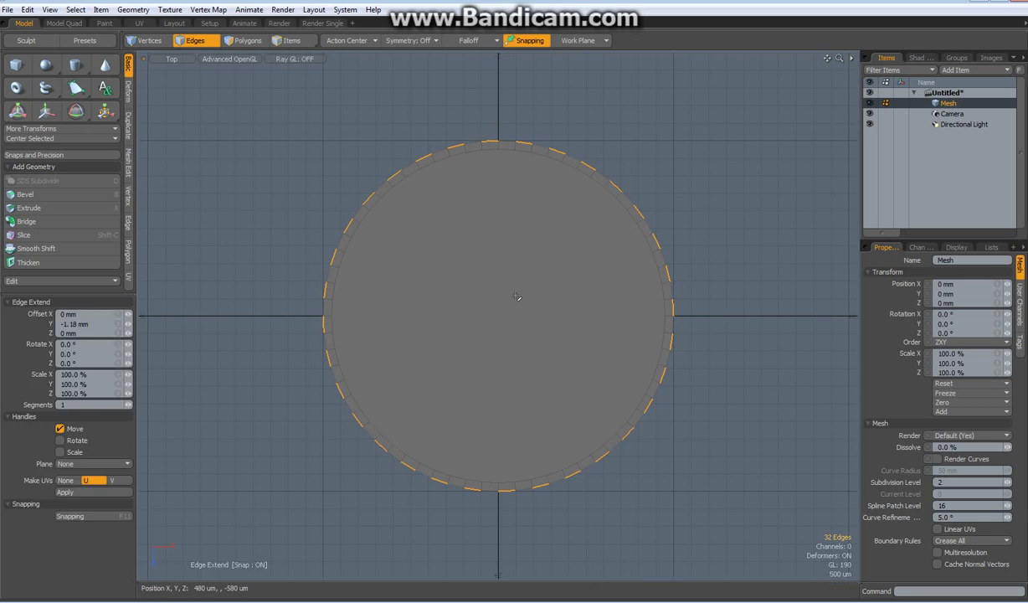
left_click(516, 298)
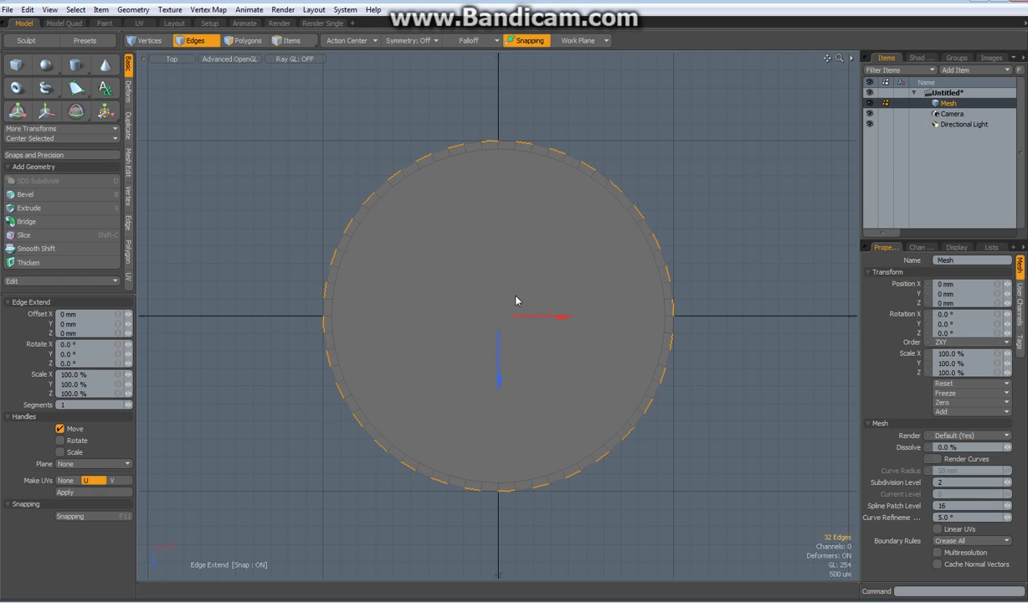
key("r")
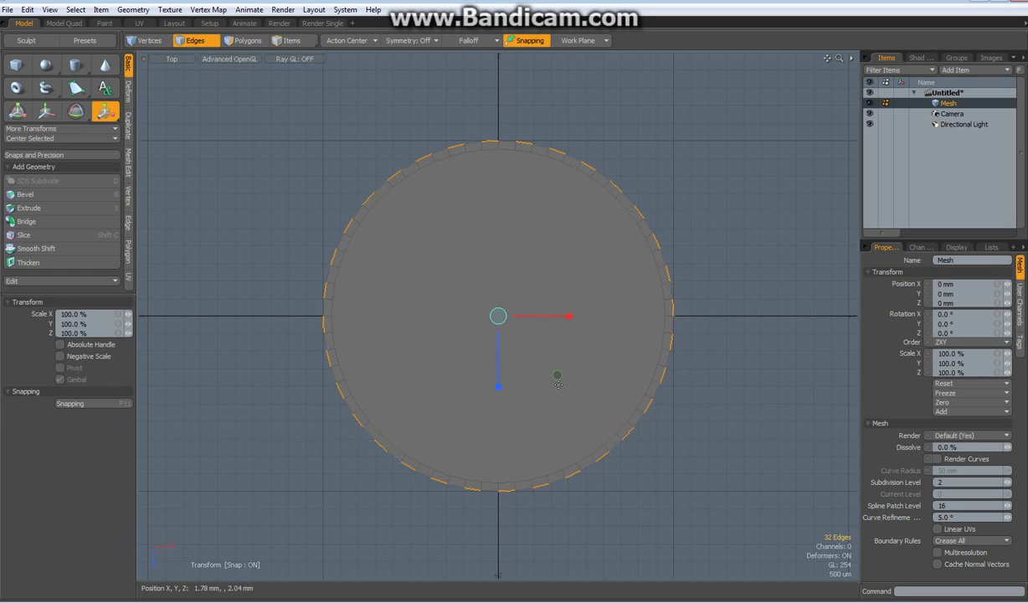
left_click_drag(556, 374, 557, 374)
key("space")
- Taper the teeth by scaling their tip edges to about 59.5% in Y with the action center set to Local, keeping the tips selected
left_click(345, 40)
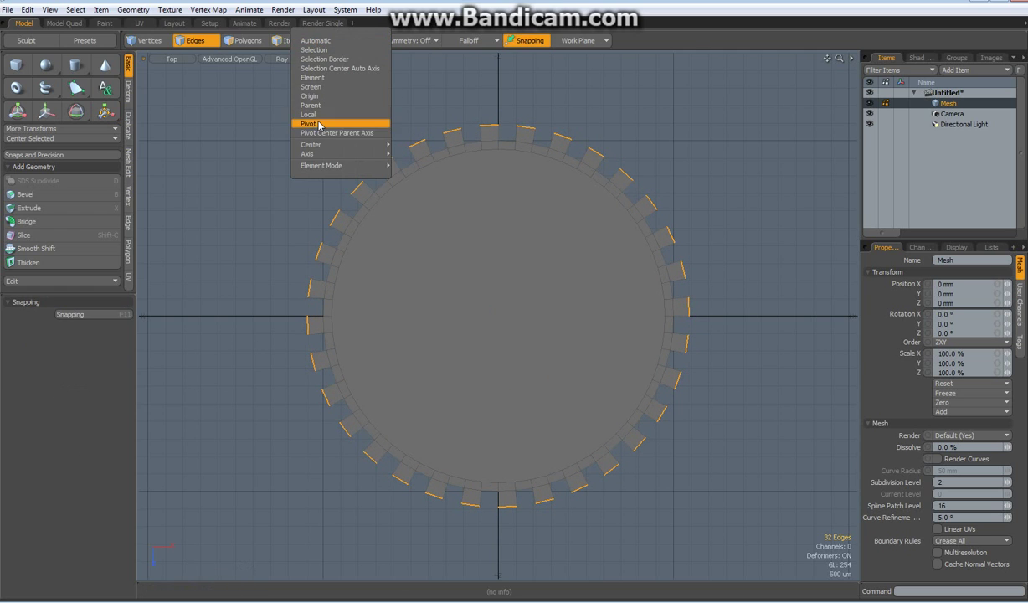
left_click(309, 114)
key("r")
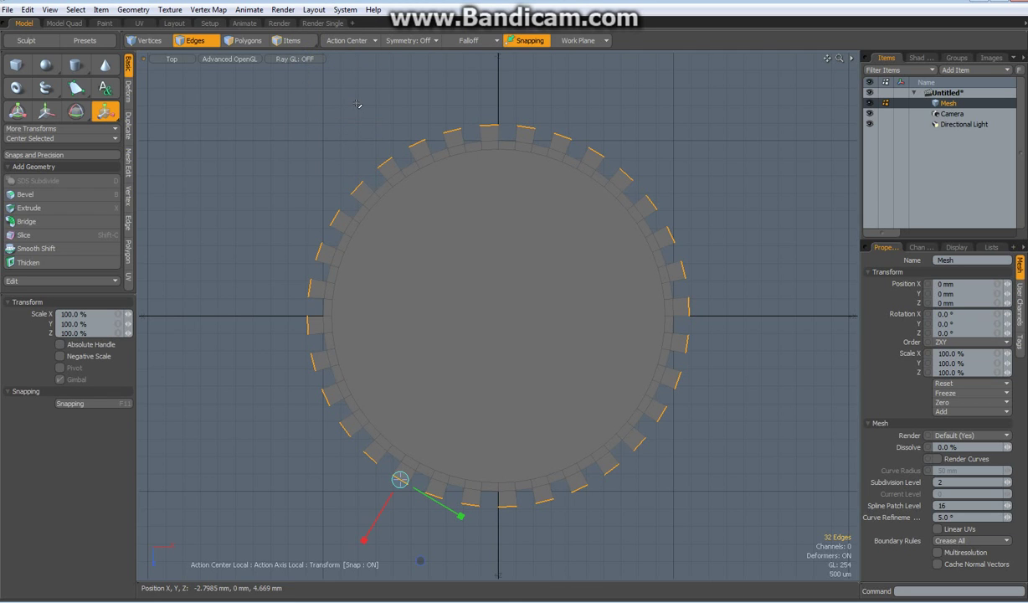
left_click_drag(461, 520, 419, 480)
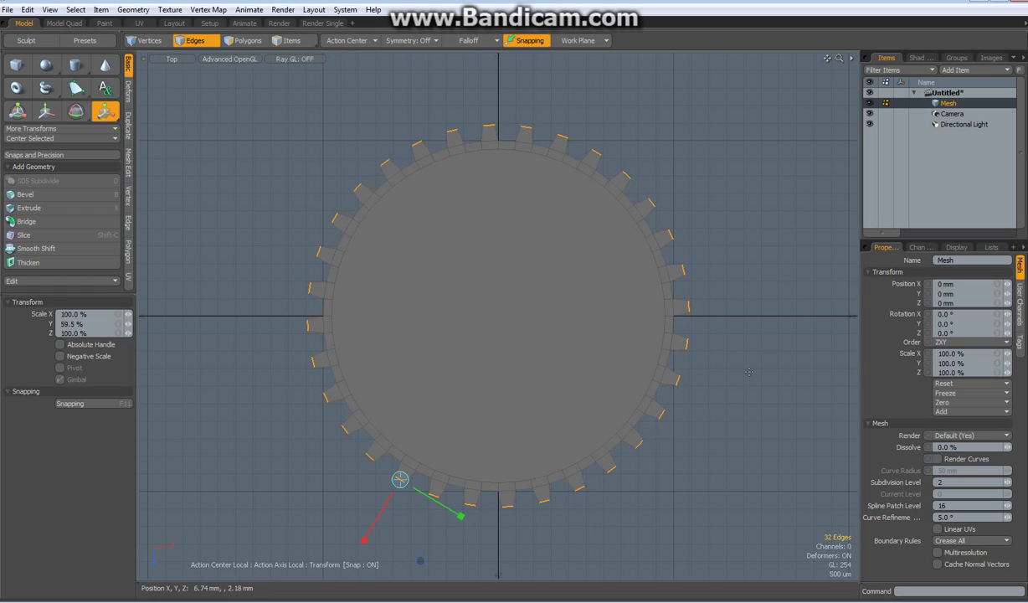
key("space")
left_click(757, 174)
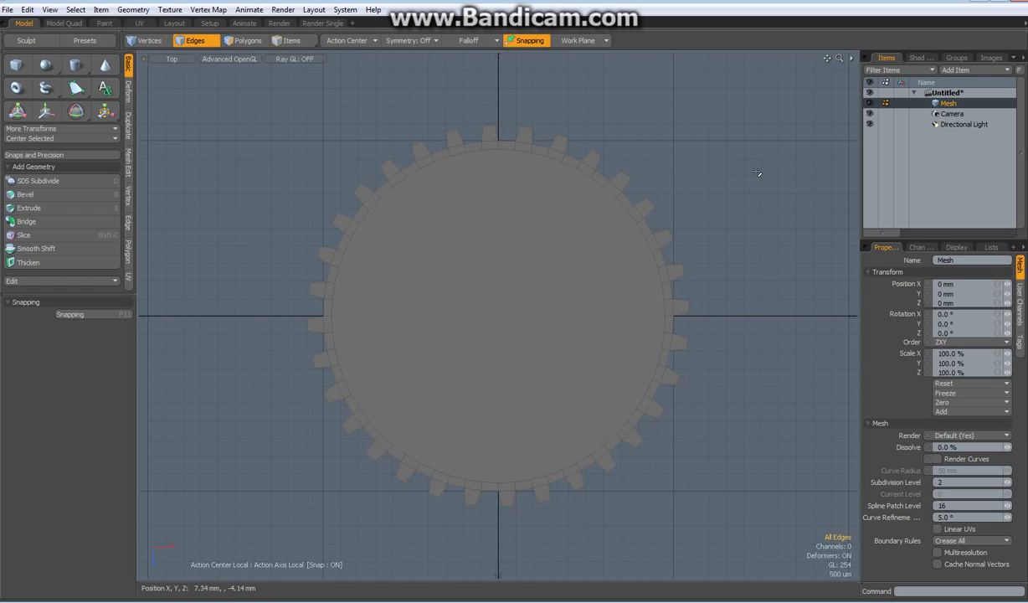
key("ctrl+z")
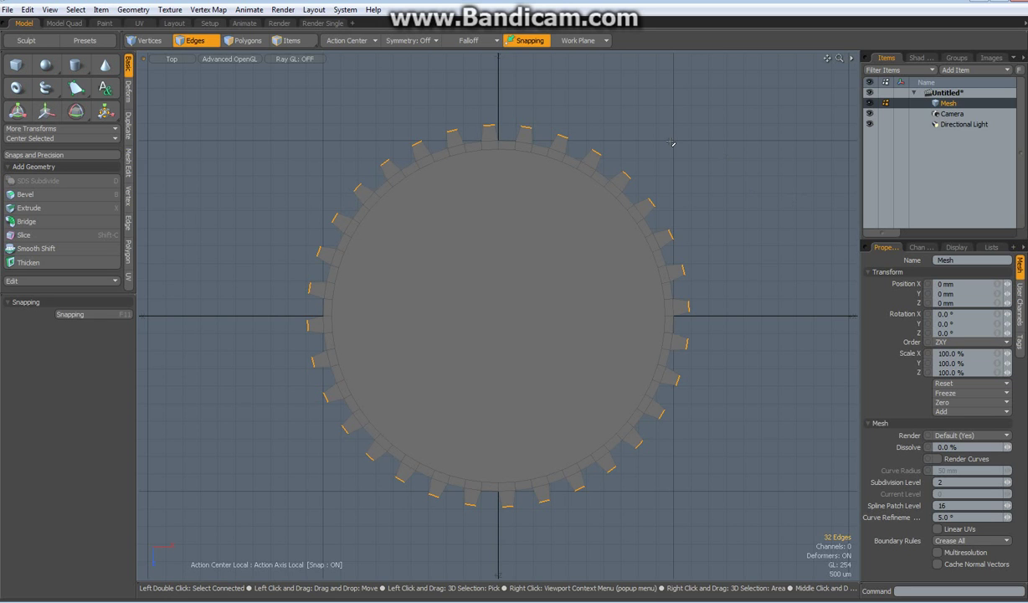
- In the perspective view, set the action center to Automatic and move the tooth tip edges about 240 um down in Y
key("ctrl+space")
left_click(694, 130)
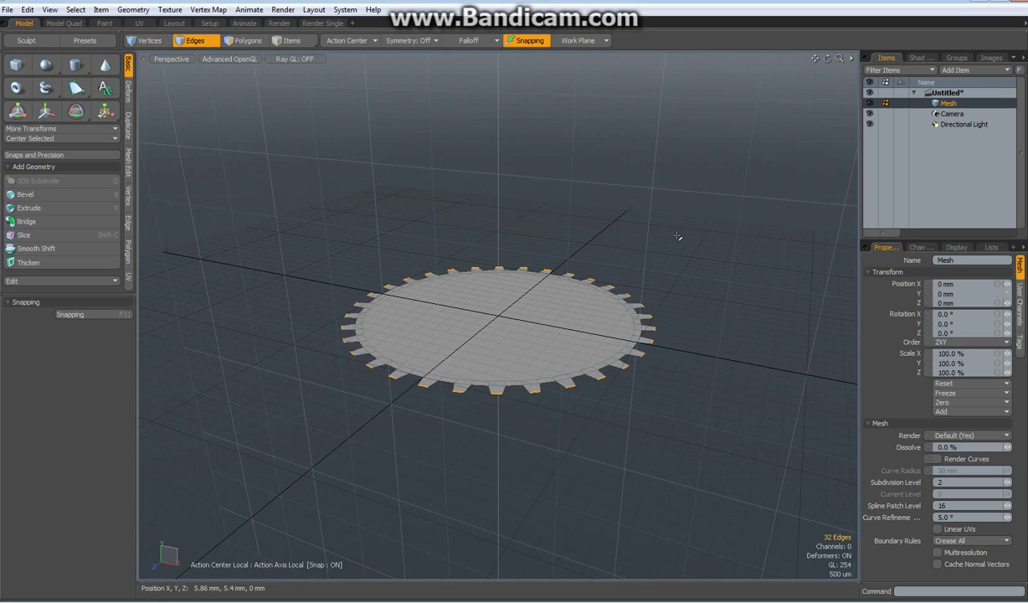
mouse_move(650, 440)
left_mouse_down("alt")
mouse_move(645, 427)
mouse_move(647, 436)
left_mouse_up("alt")
key("w")
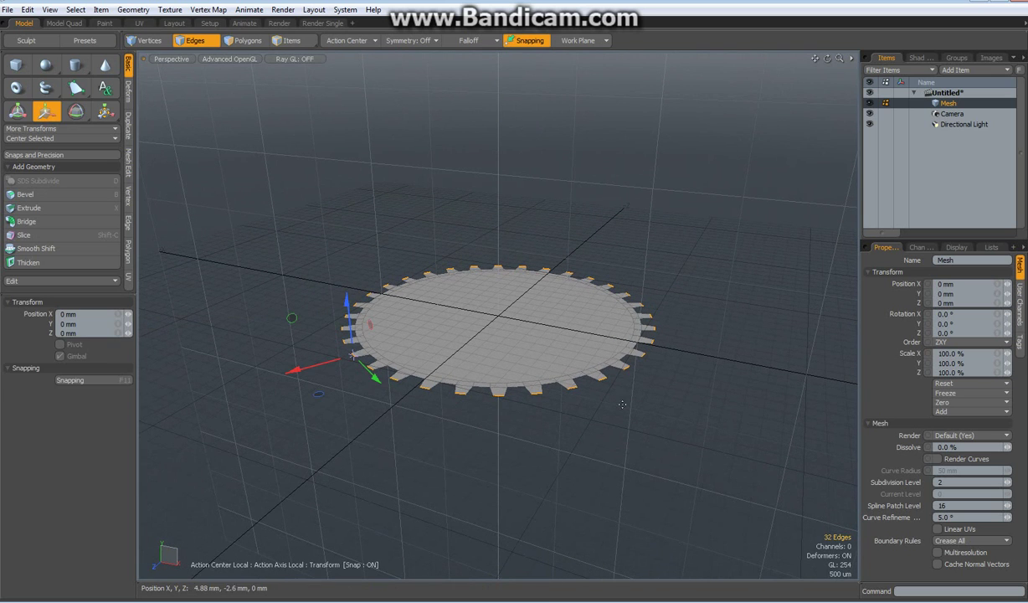
left_click(350, 41)
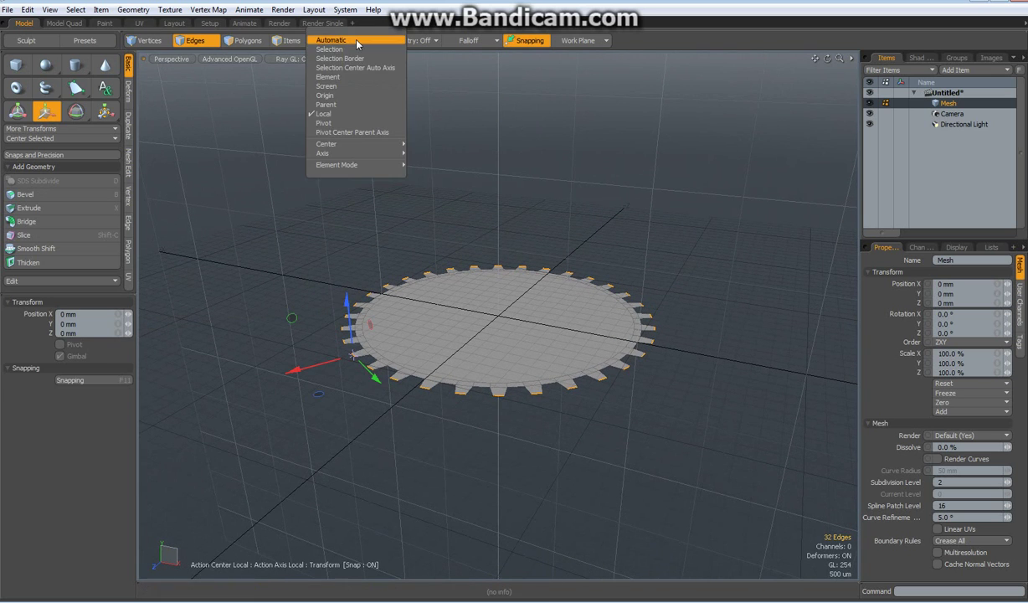
left_click(357, 41)
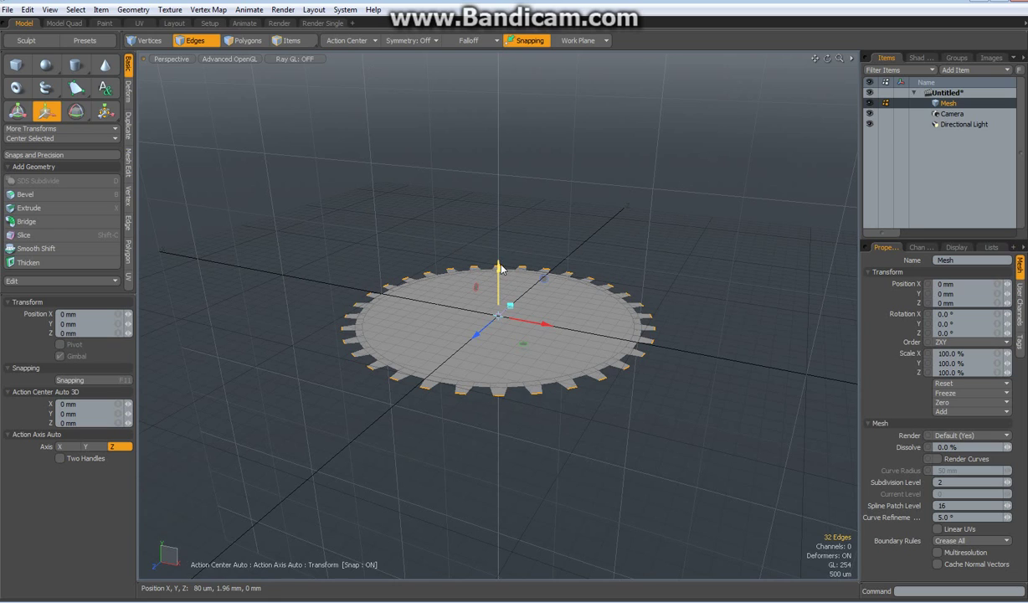
left_click_drag(495, 270, 496, 278)
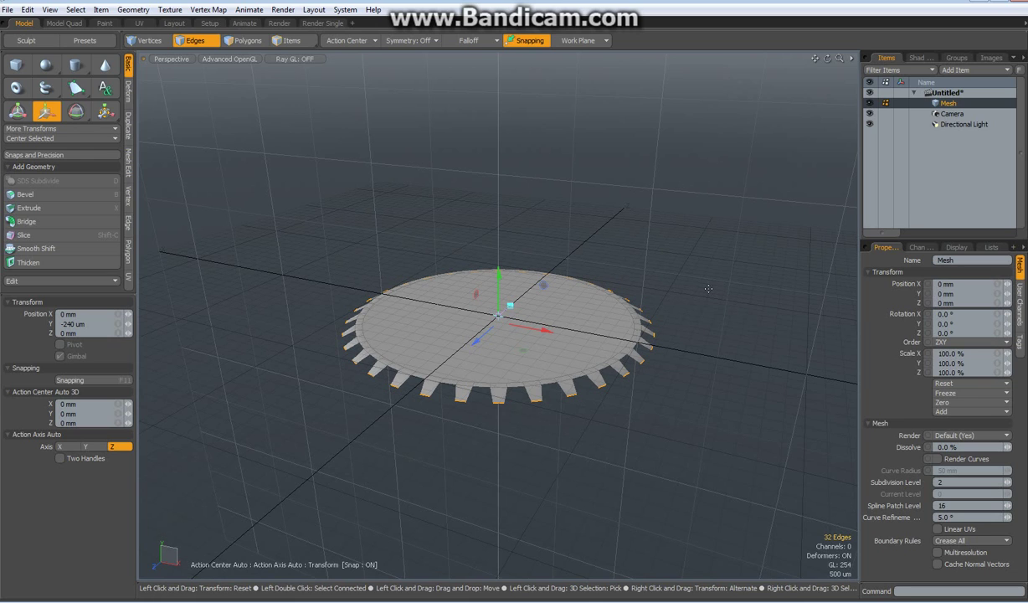
key("space")
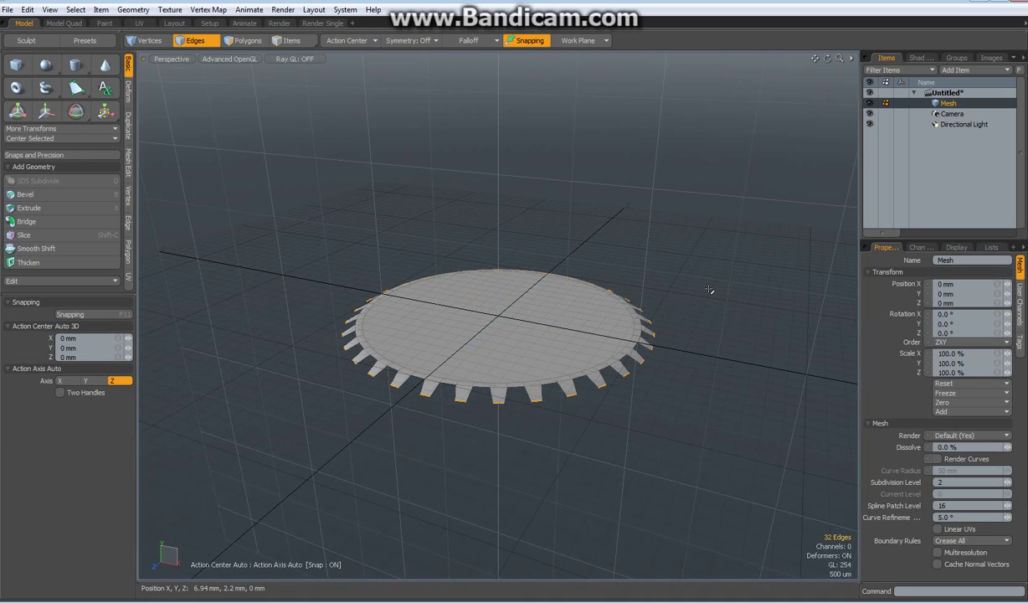
- In the top view, select all the outer rim edges lying in the gaps between the teeth
key("KP_1")
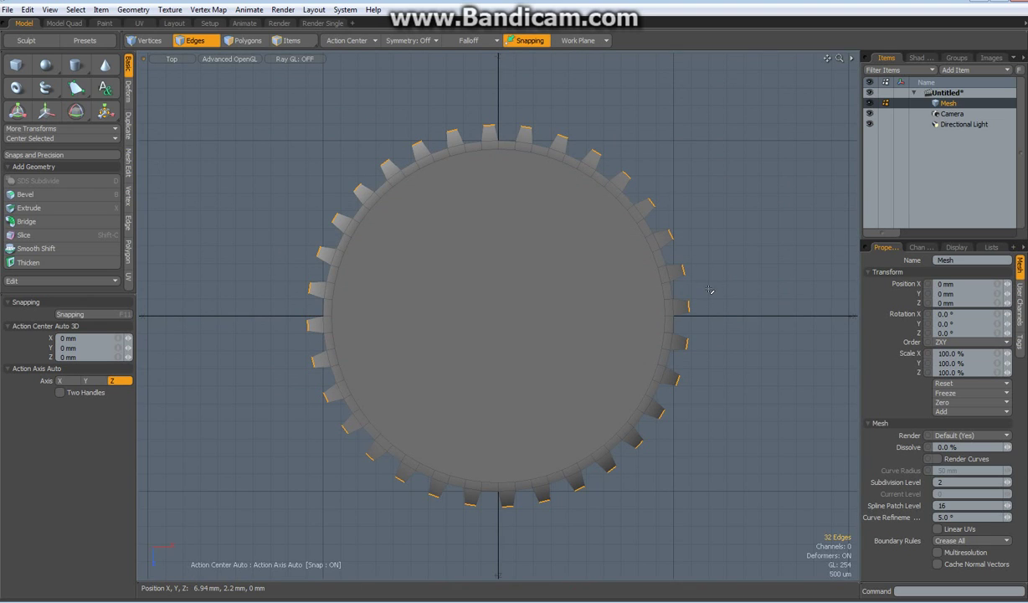
scroll(542, 142, "up", 2)
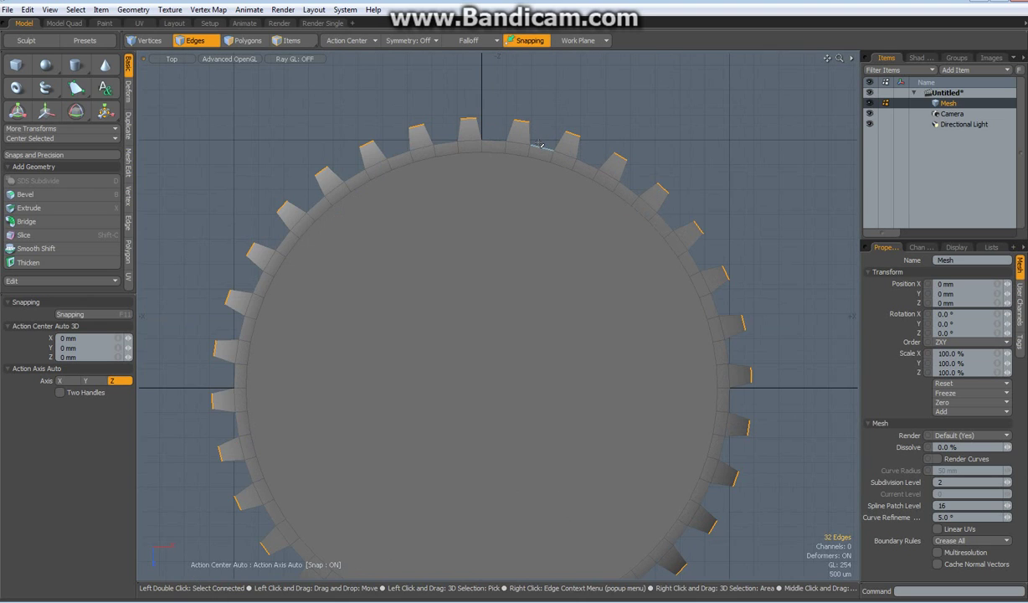
left_click(493, 140)
left_click(544, 149, "shift")
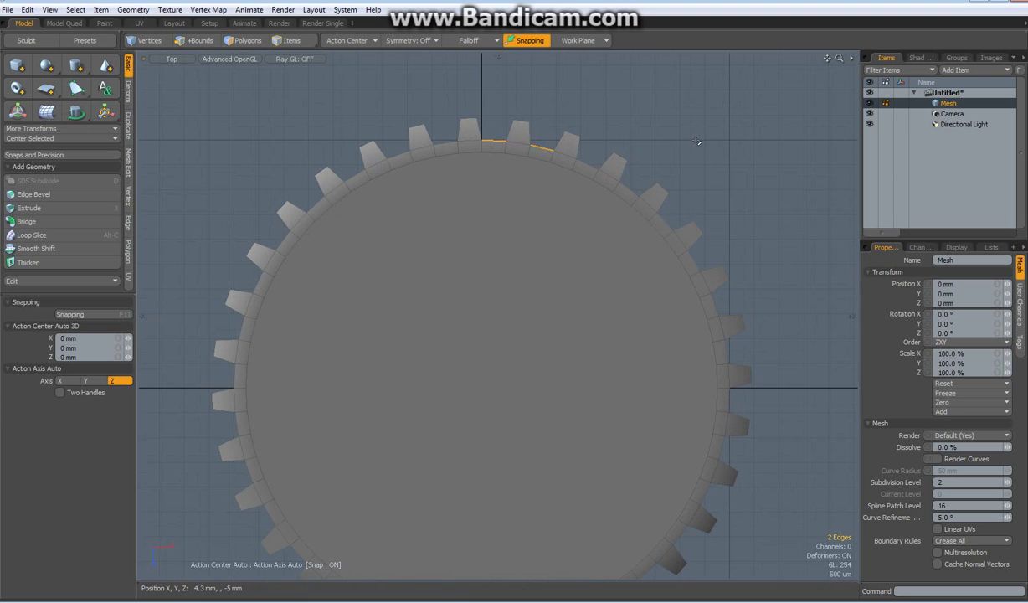
key("Up")
key("Up")
key("Up")
key("Up")
key("Up")
key("Up")
key("Up")
key("Up")
key("Up")
key("Up")
key("Up")
key("Up")
key("Up")
key("Up")
key("Up")
key("Up")
key("Up")
key("Up")
key("Up")
key("Up")
key("Up")
key("Up")
key("Up")
key("Up")
key("Up")
key("Up")
key("Up")
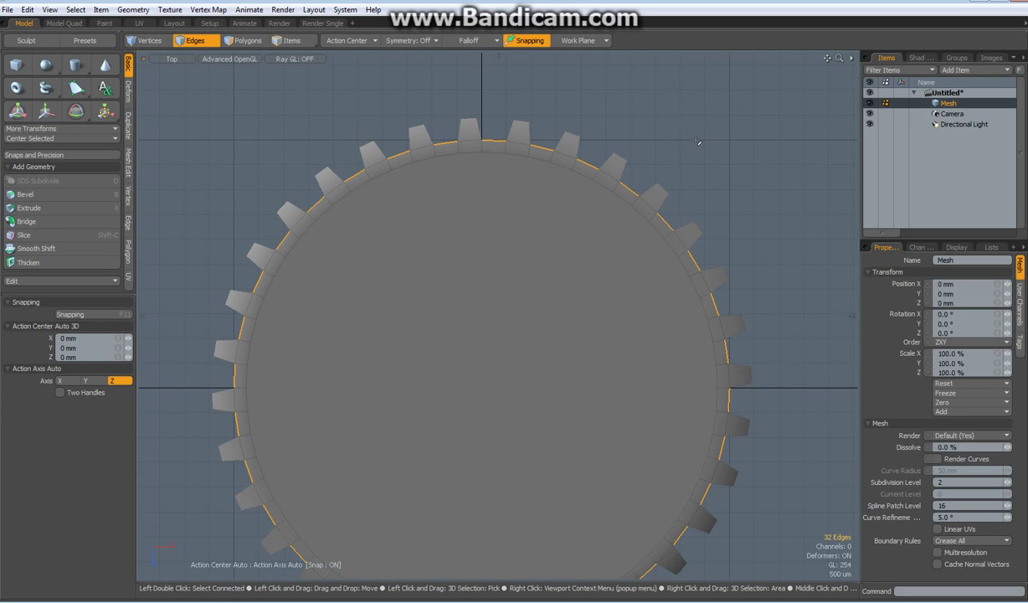
- Set the action center to Local and shorten the gap edges along their length to widen the tooth bases
key("r")
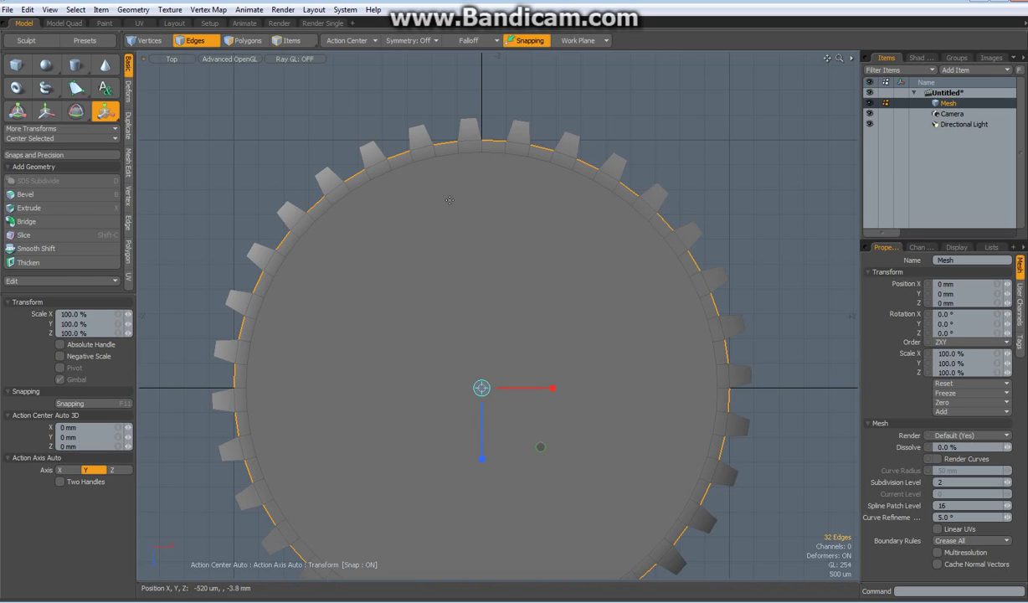
left_click(339, 40)
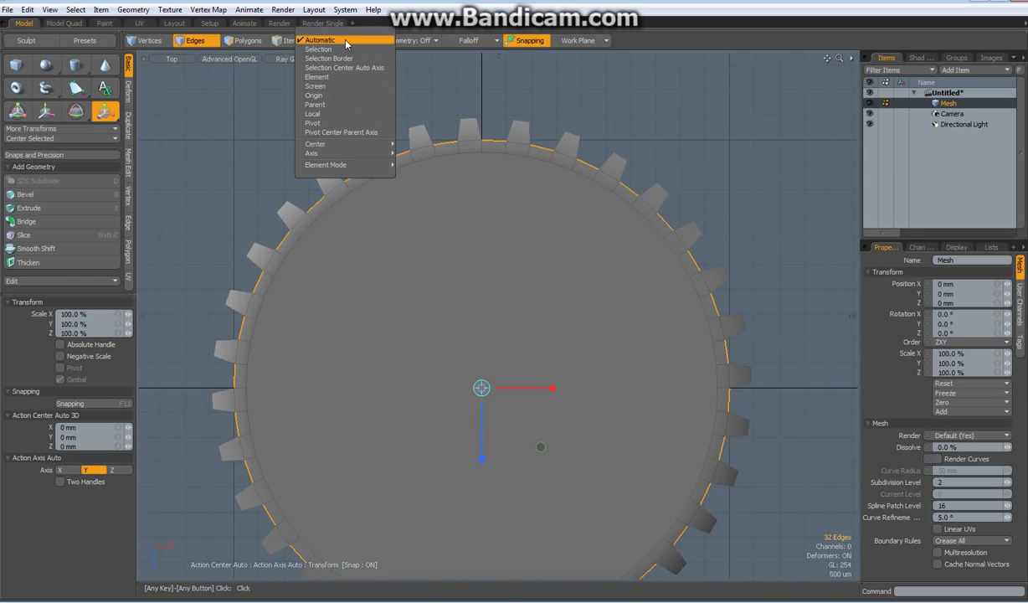
left_click(326, 113)
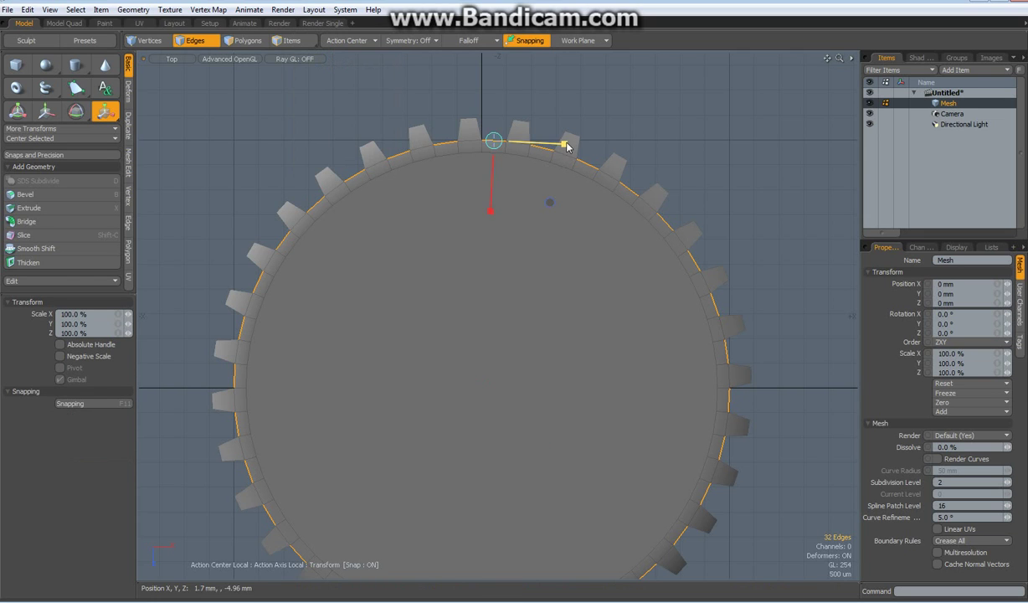
left_click_drag(567, 147, 537, 143)
key("space")
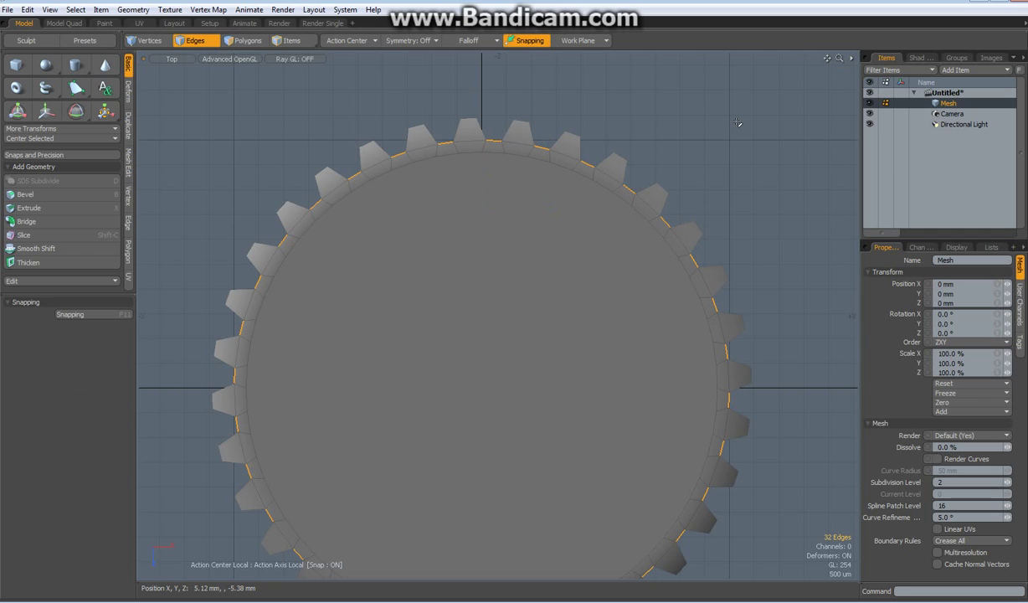
- Clear the gap edge selection and select the matching slanted flank edge on every tooth around the rim
left_click(737, 123)
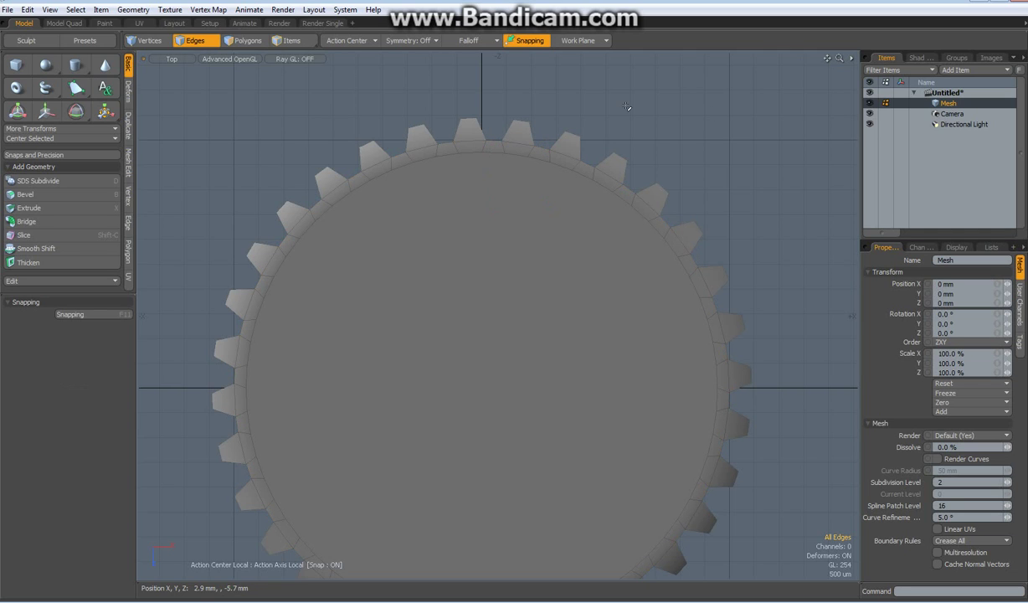
left_click(453, 130)
left_click(508, 131, "shift")
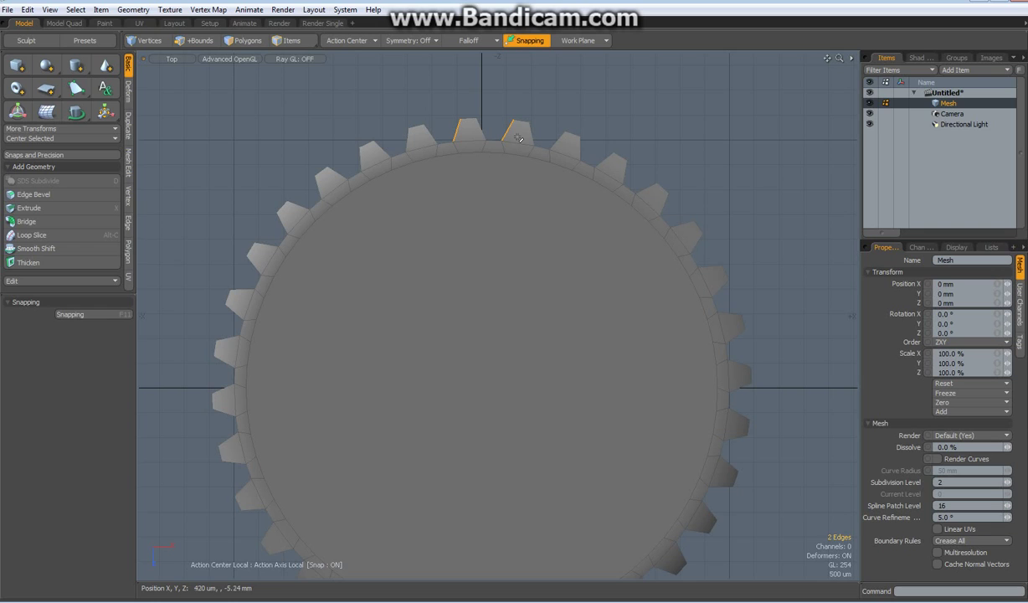
left_click(558, 139, "shift")
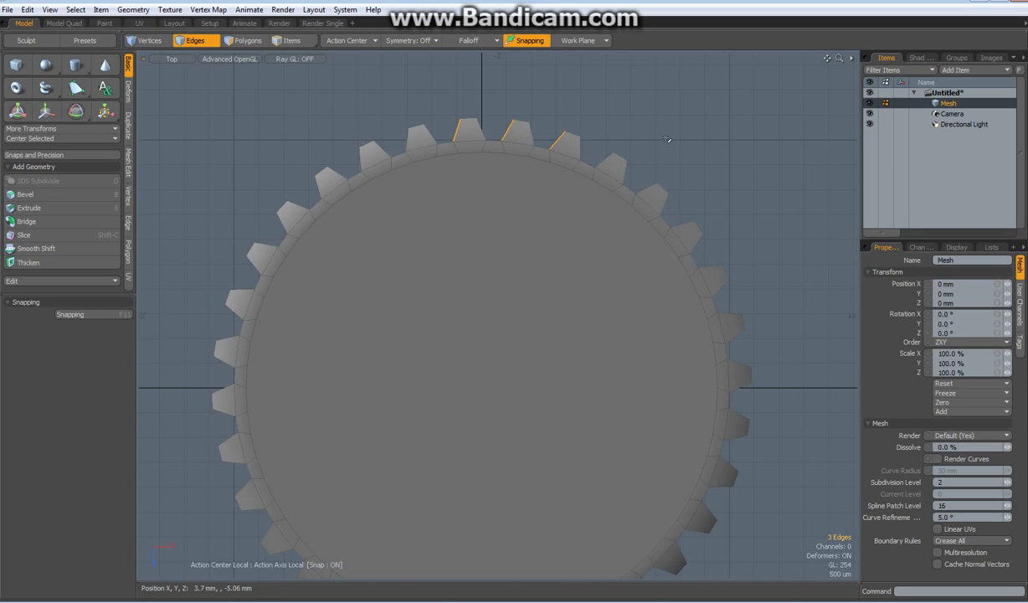
key("Up")
key("Up")
key("Up")
key("Up")
key("Up")
key("Up")
key("Up")
key("Up")
key("Up")
key("Up")
key("Up")
key("Up")
key("Up")
key("Up")
key("Up")
key("Up")
key("Up")
key("Up")
key("Up")
key("Up")
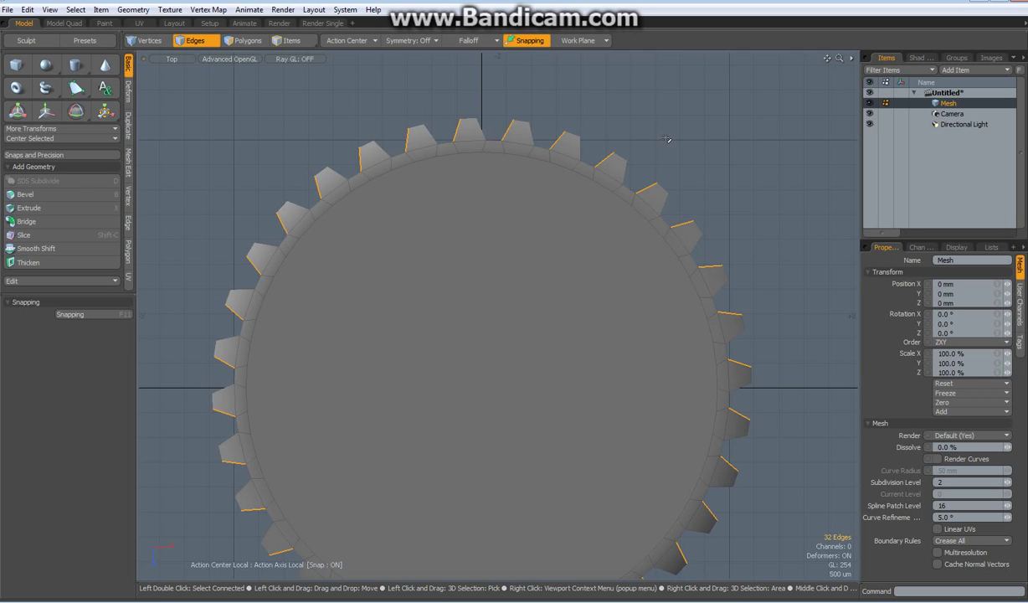
- Loop Slice the teeth in Symmetry mode with a count of 2 and position 5%, and clear the selection
key("alt+c")
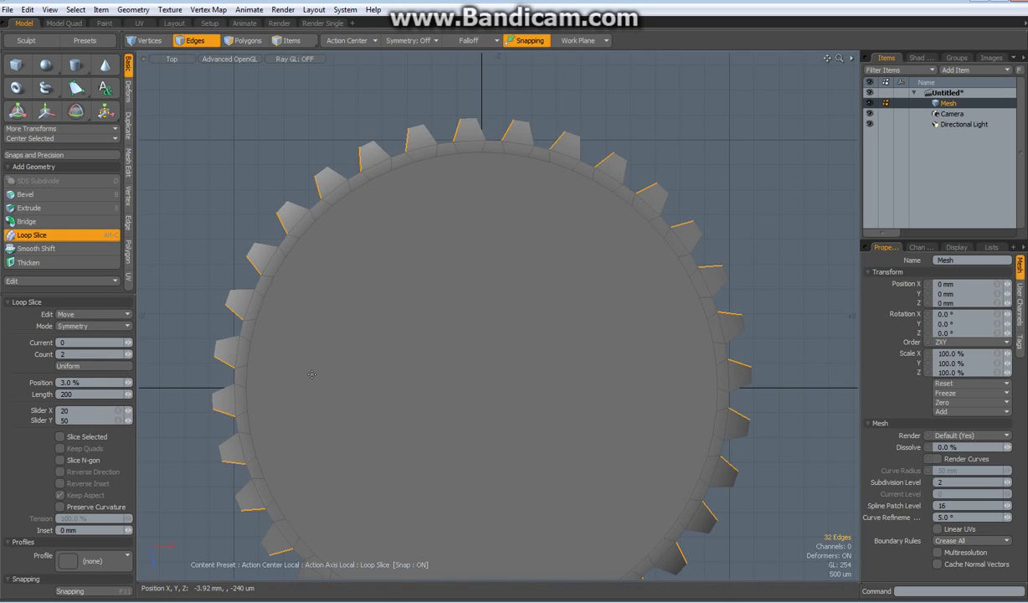
left_click(465, 218)
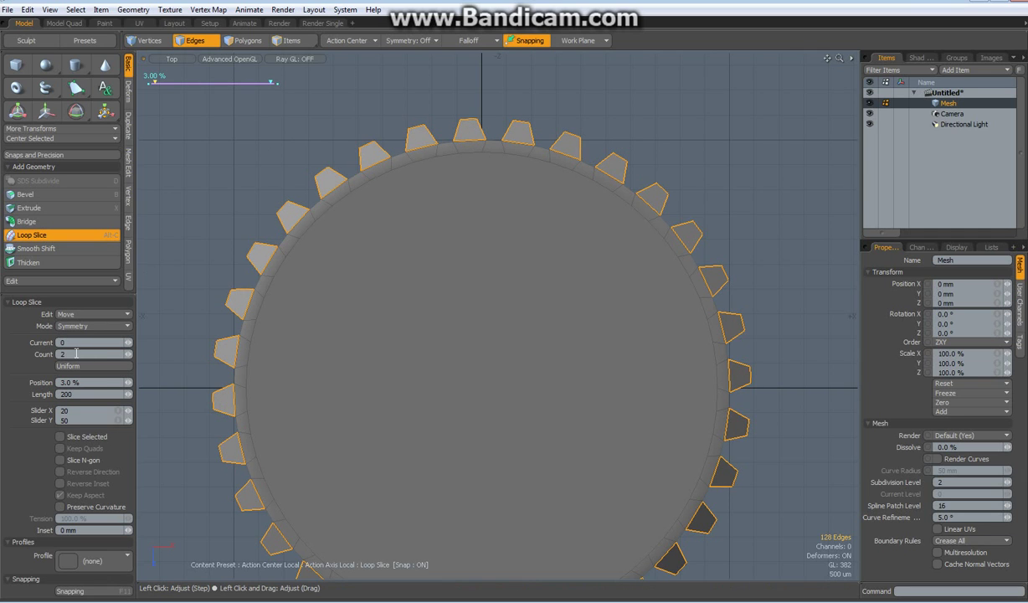
left_click(37, 385)
type("4")
key("Return")
key("space")
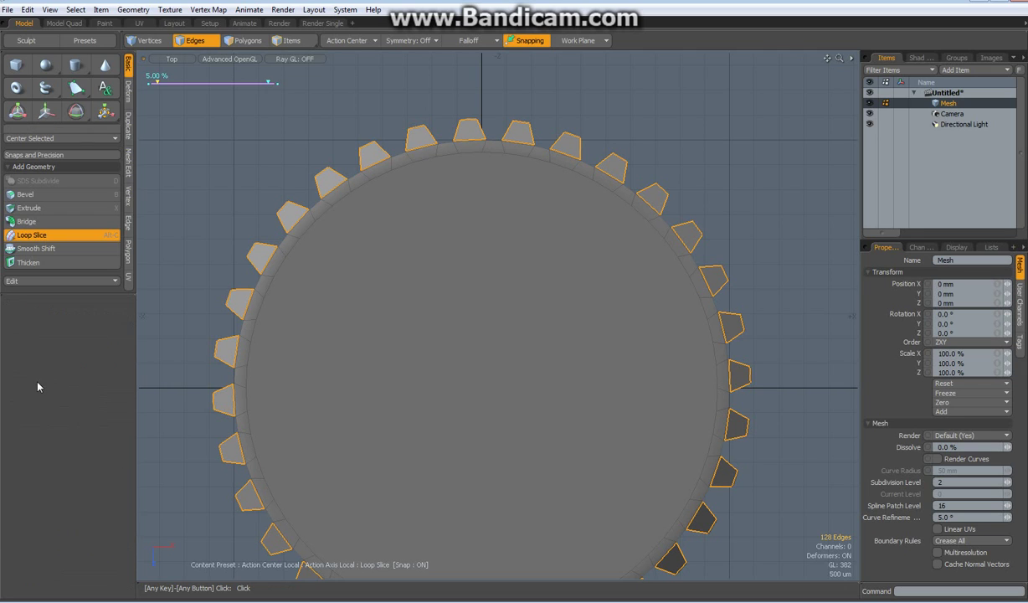
left_click(517, 256)
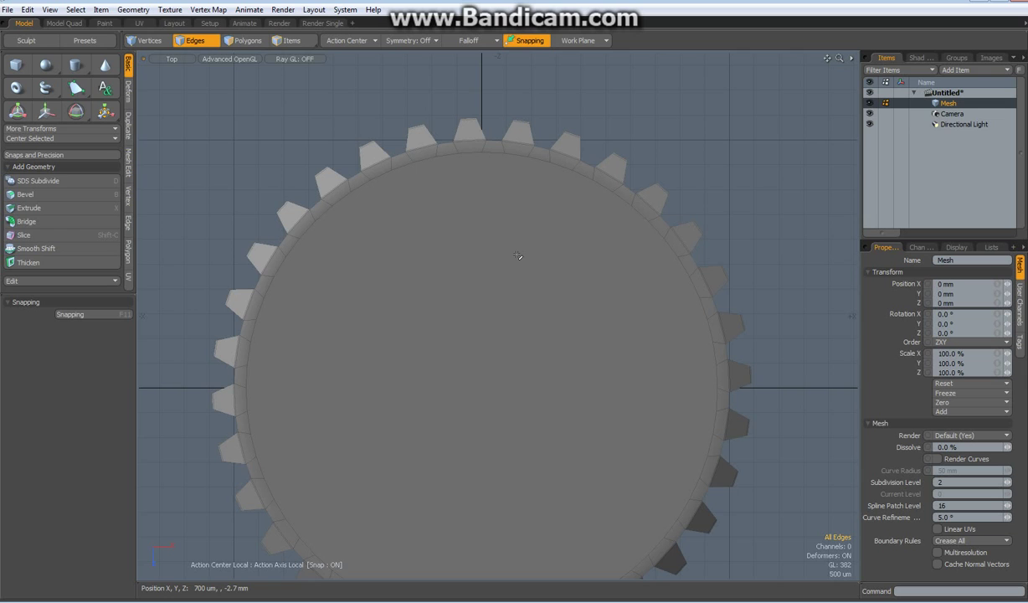
- Select the complete outer rim edge loop and extend it straight down by just over 1 mm to form the gear's side wall
double_click(534, 134)
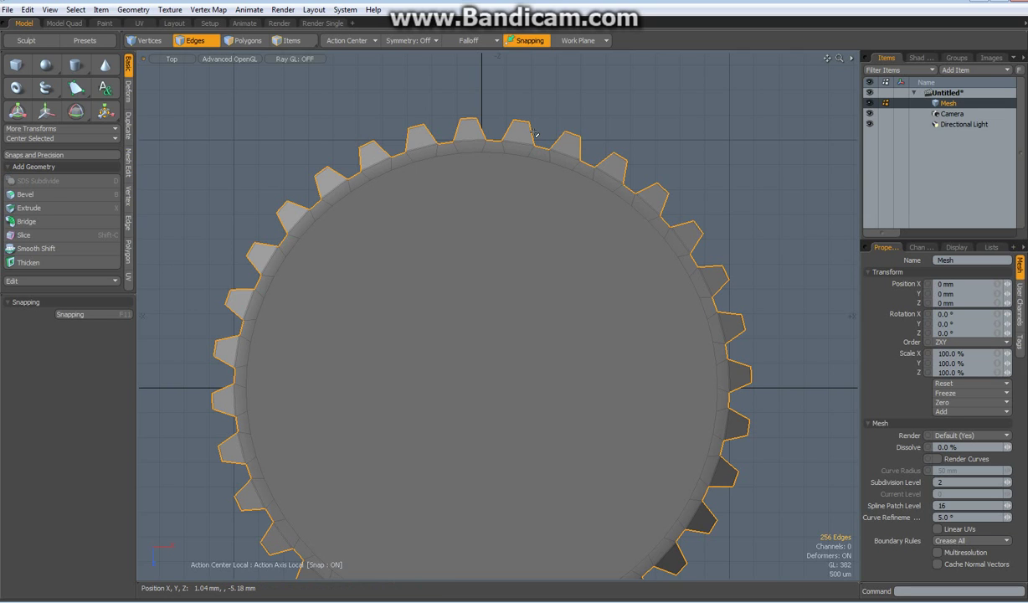
key("ctrl+space")
left_click(570, 103)
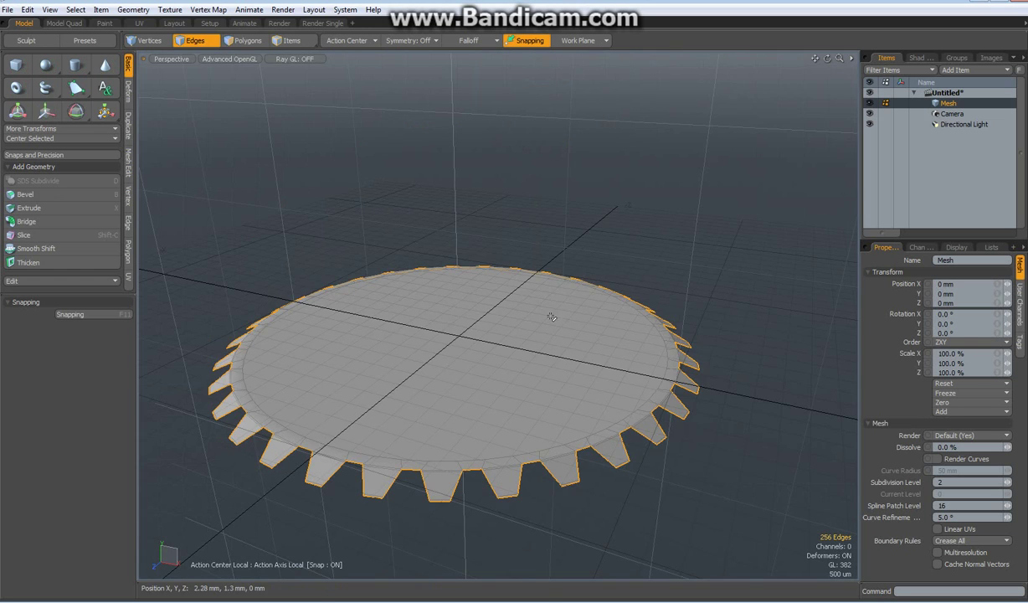
mouse_move(551, 316)
left_mouse_down("alt")
mouse_move(541, 363)
mouse_move(553, 305)
left_mouse_up("alt")
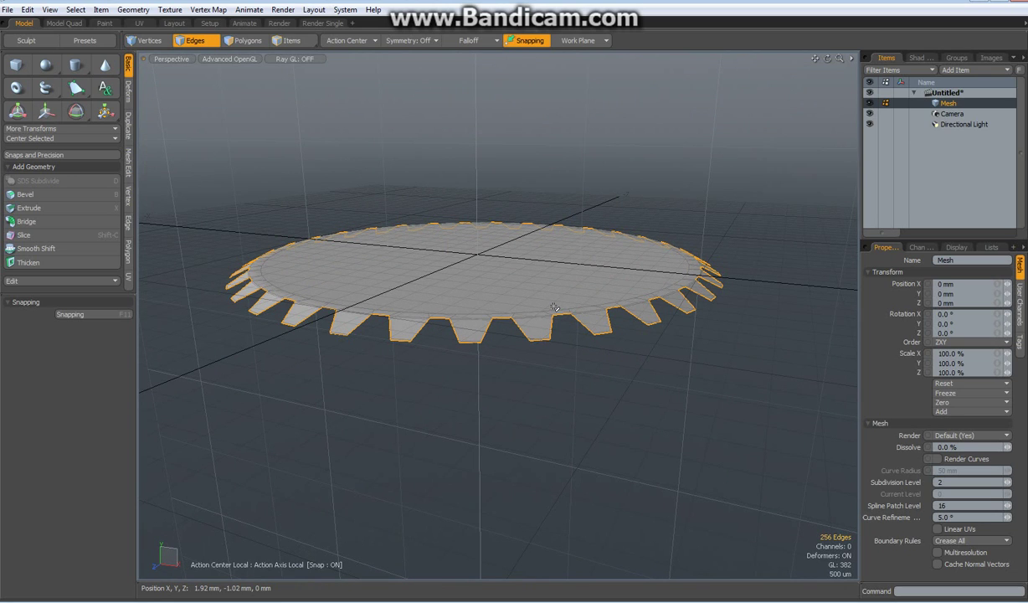
key("x")
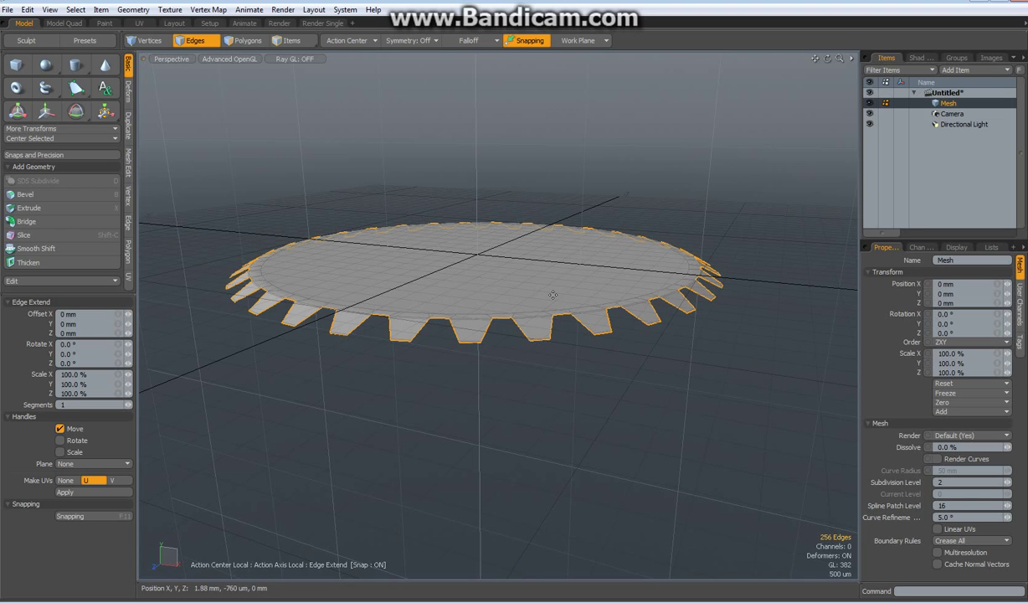
left_click(552, 295)
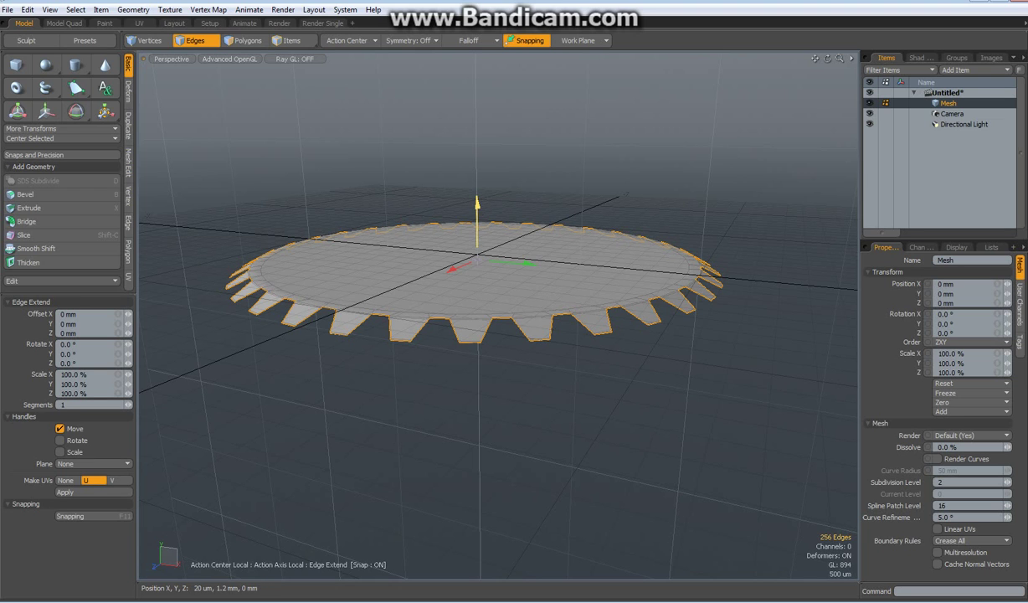
left_click_drag(478, 208, 478, 253)
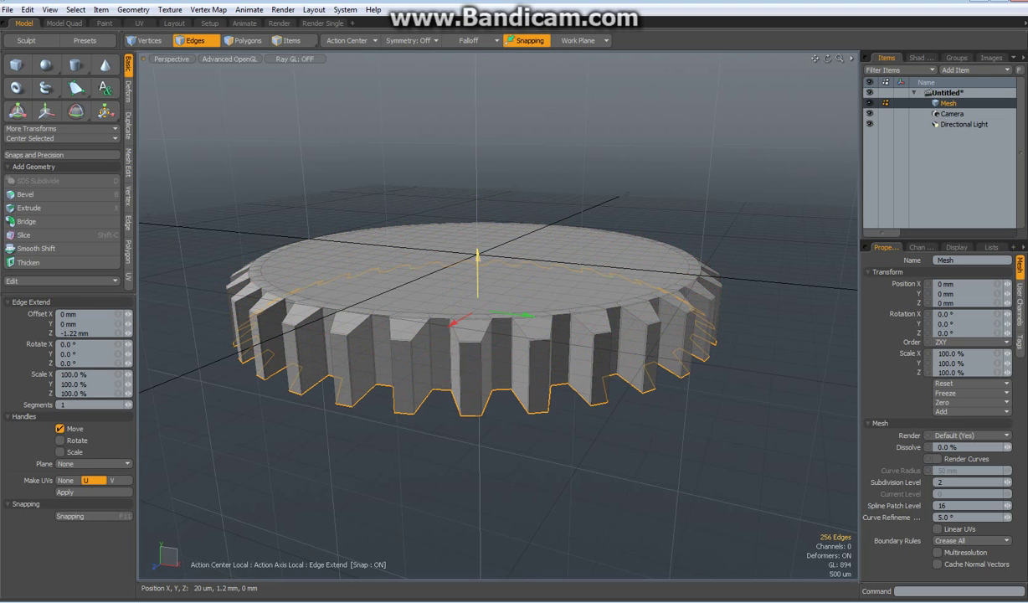
key("space")
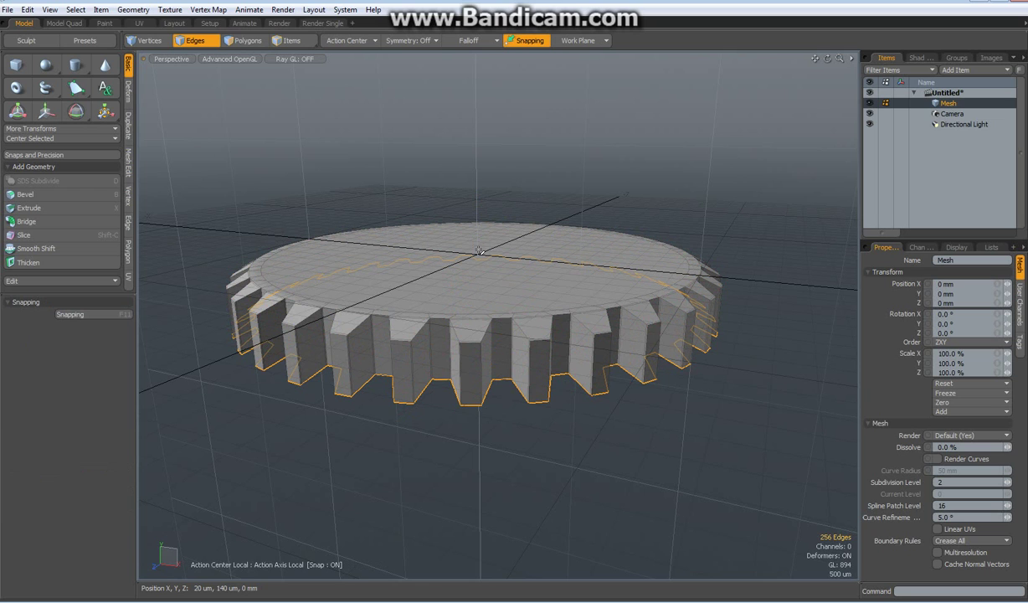
- Select all the gear's polygons and move them up about 0.9 mm, refining the height in the front view
key("3")
double_click(497, 287)
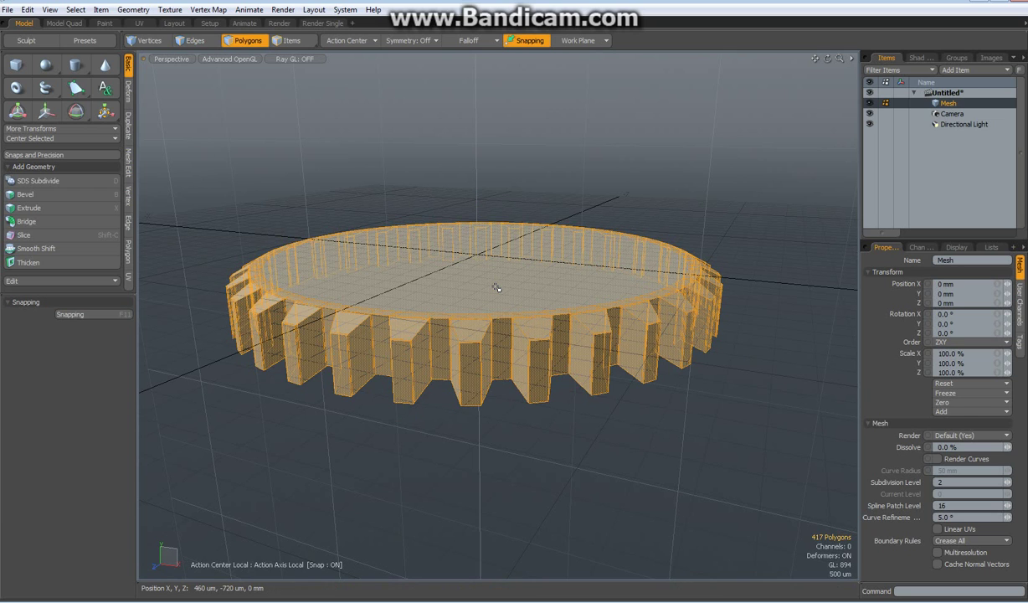
key("w")
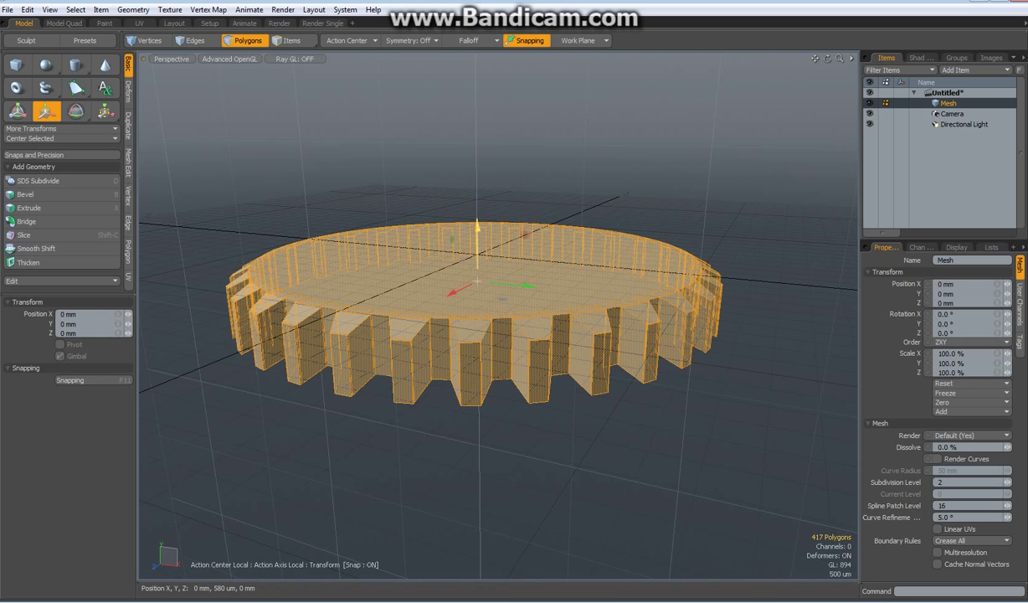
left_click_drag(476, 222, 476, 197)
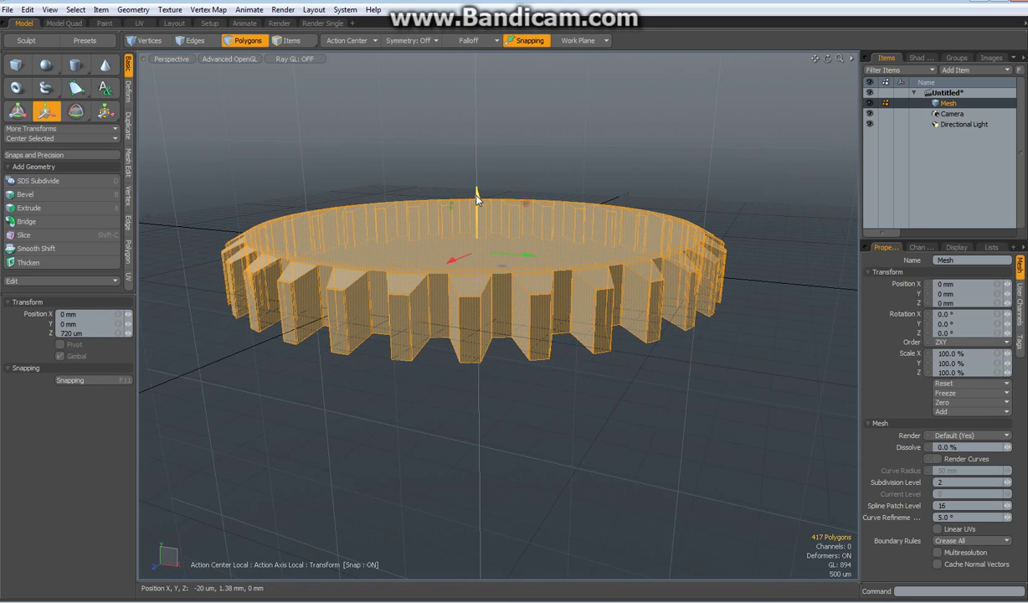
key("KP_1")
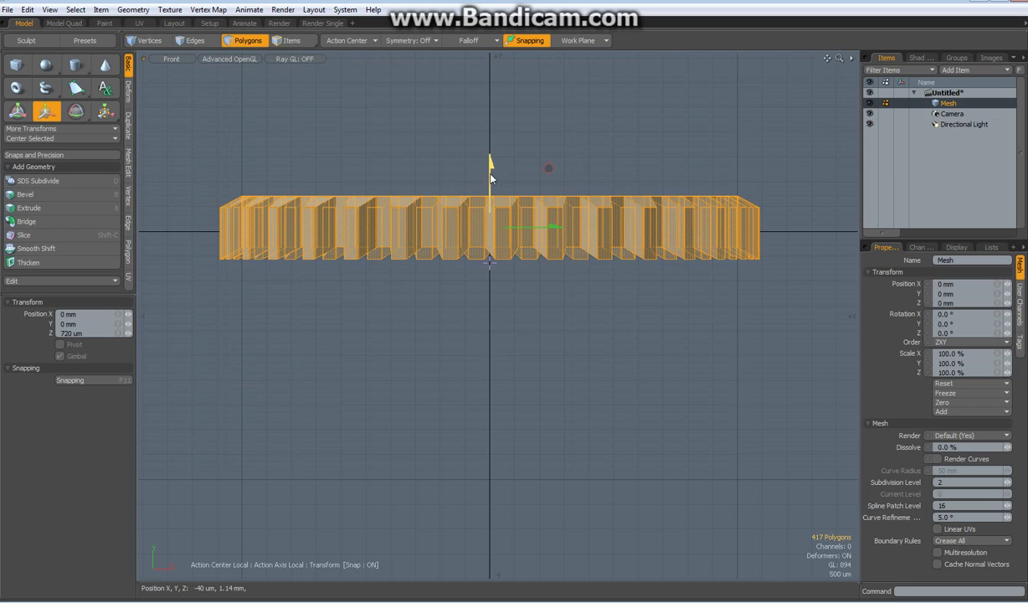
left_click_drag(489, 164, 488, 151)
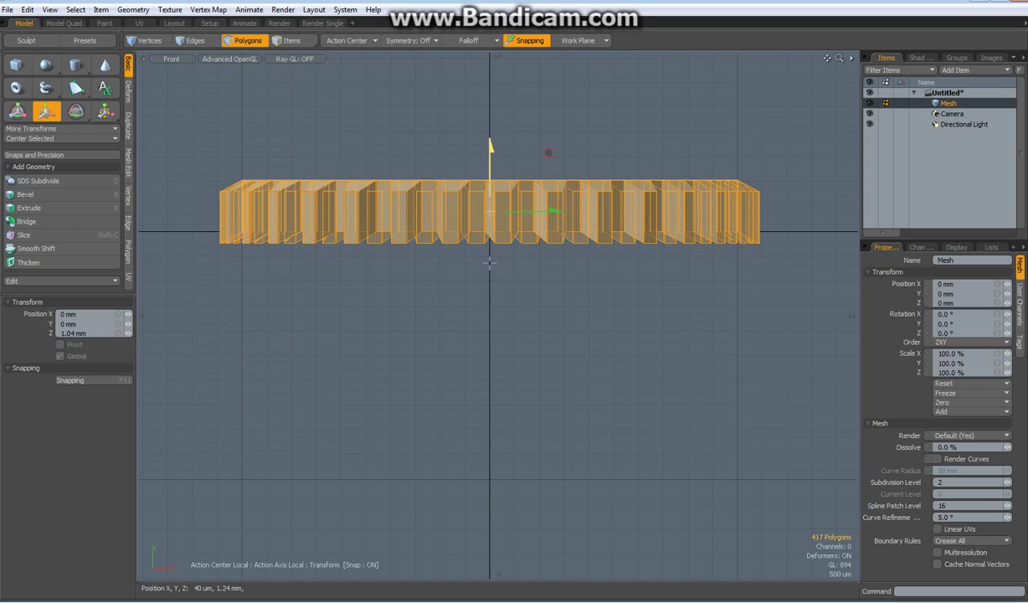
left_click_drag(491, 158, 491, 164)
key("space")
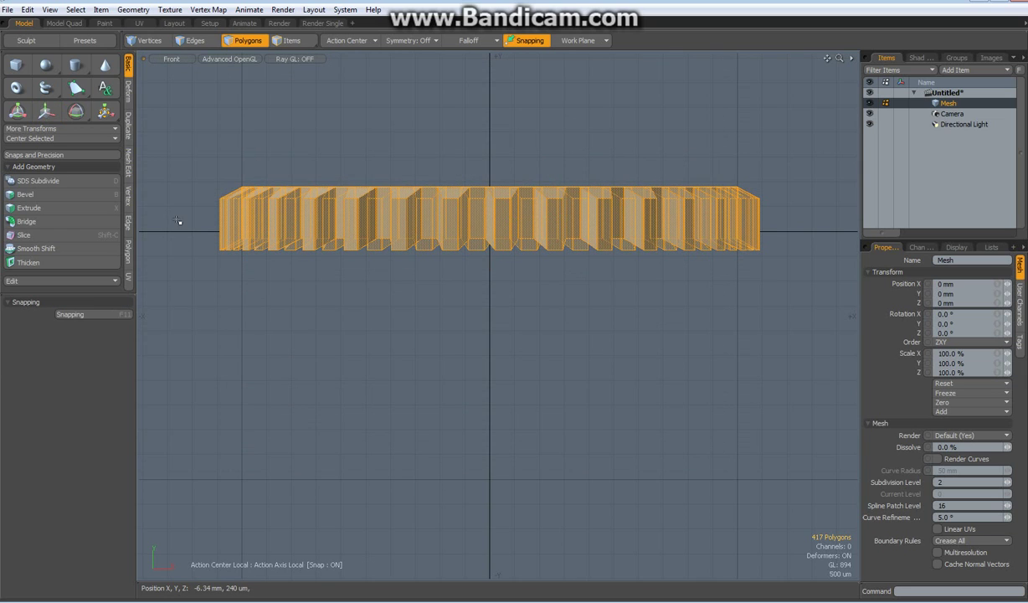
- Flatten the gear's bottom rim edges onto the ground by setting their vertex position to 0 mm in Y
key("2")
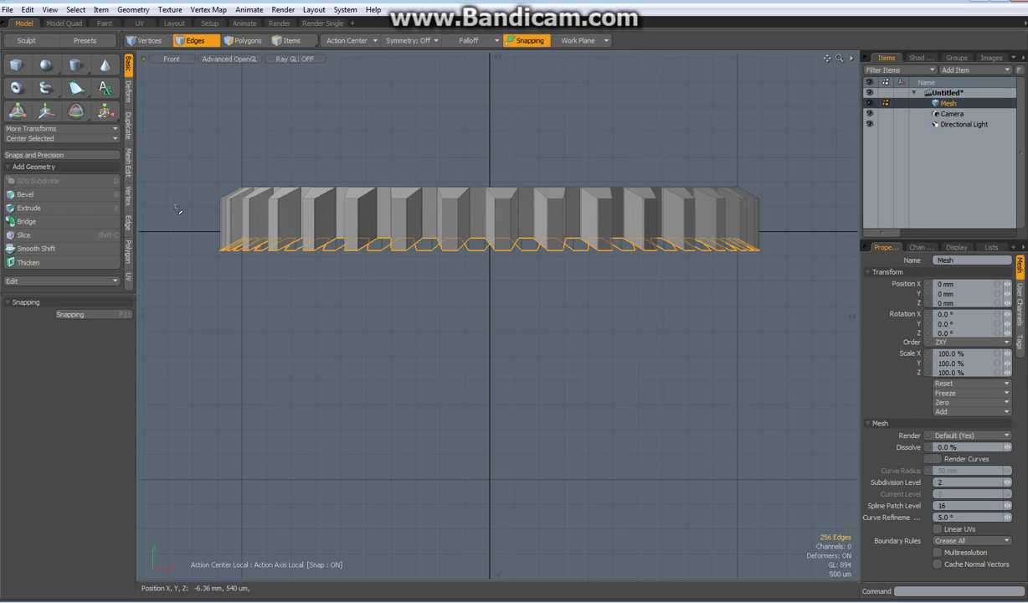
mouse_move(175, 206)
right_mouse_down()
mouse_move(360, 292)
mouse_move(815, 306)
mouse_move(815, 320)
right_mouse_up()
left_click(128, 197)
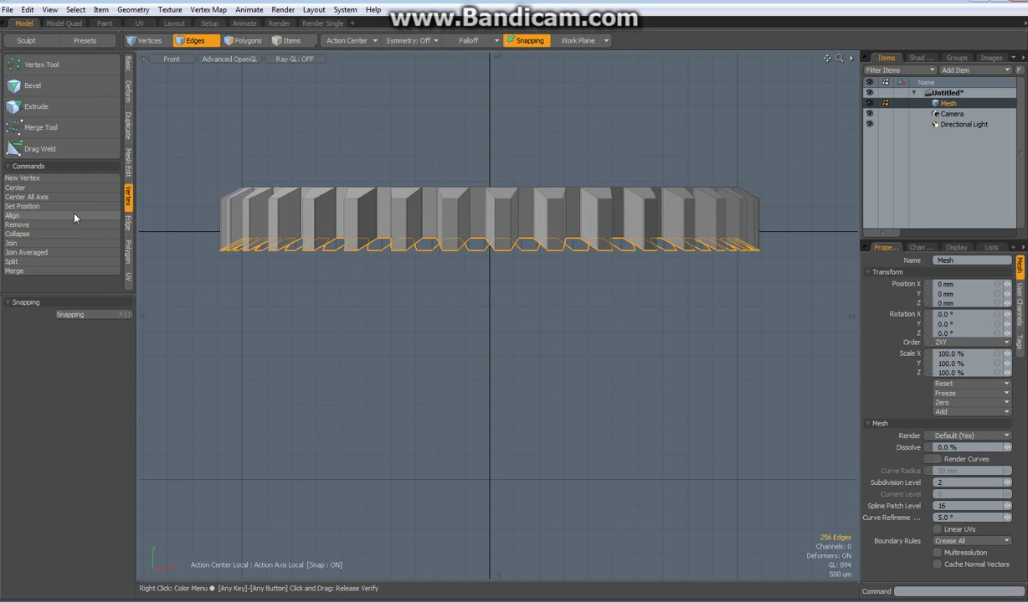
left_click(38, 207)
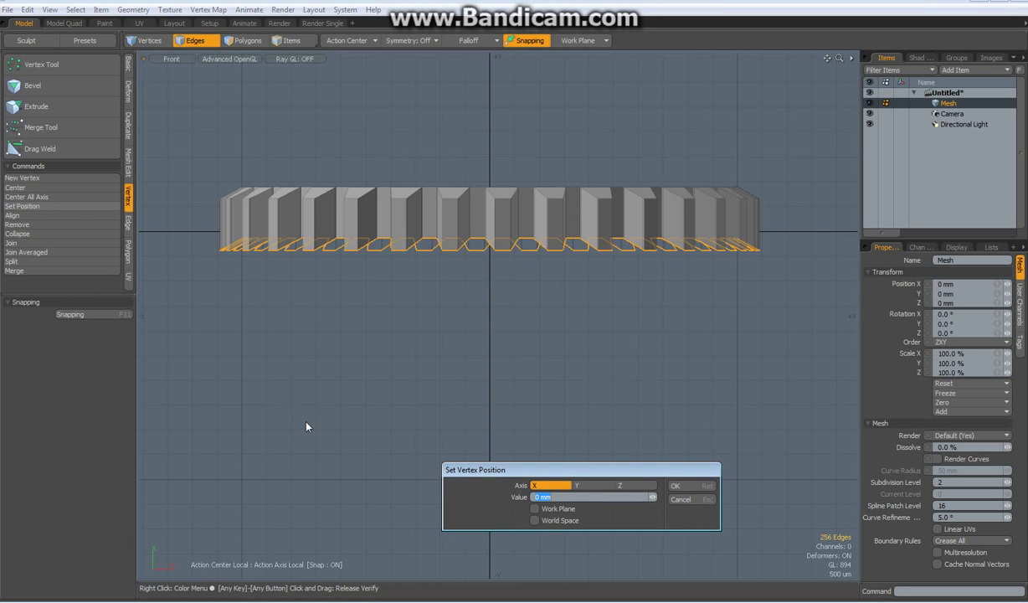
left_click(591, 485)
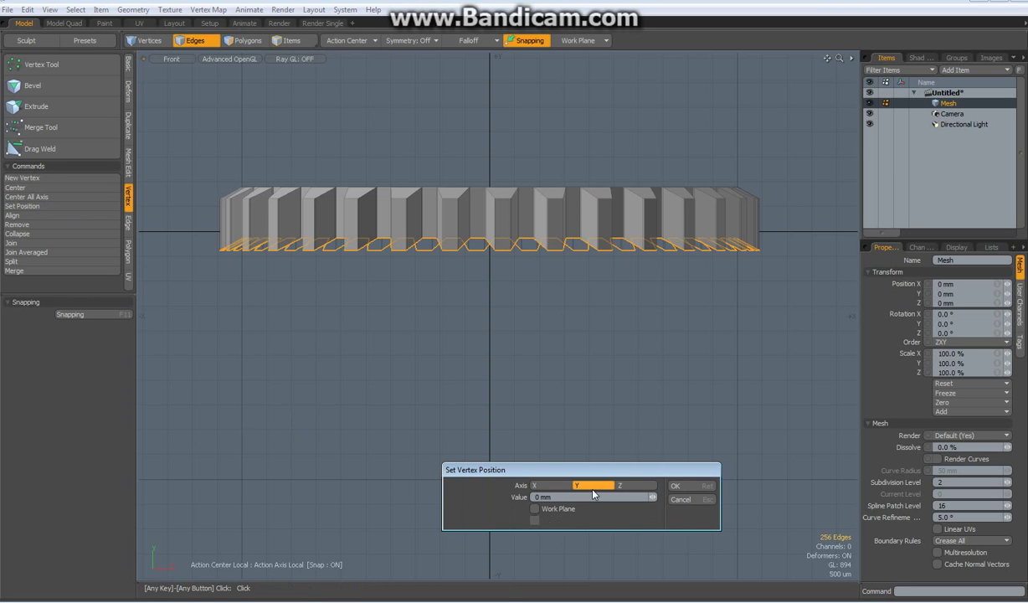
left_click(676, 485)
- In the perspective view, bevel the large top face with an inset of about 656 um and sink it slightly
key("3")
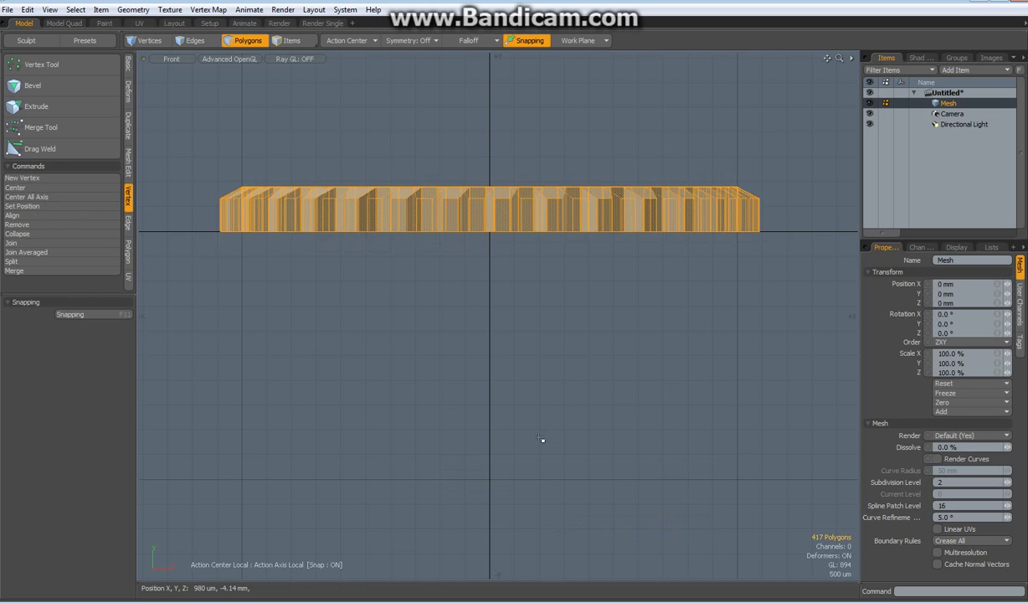
left_click(506, 420)
key("ctrl+space")
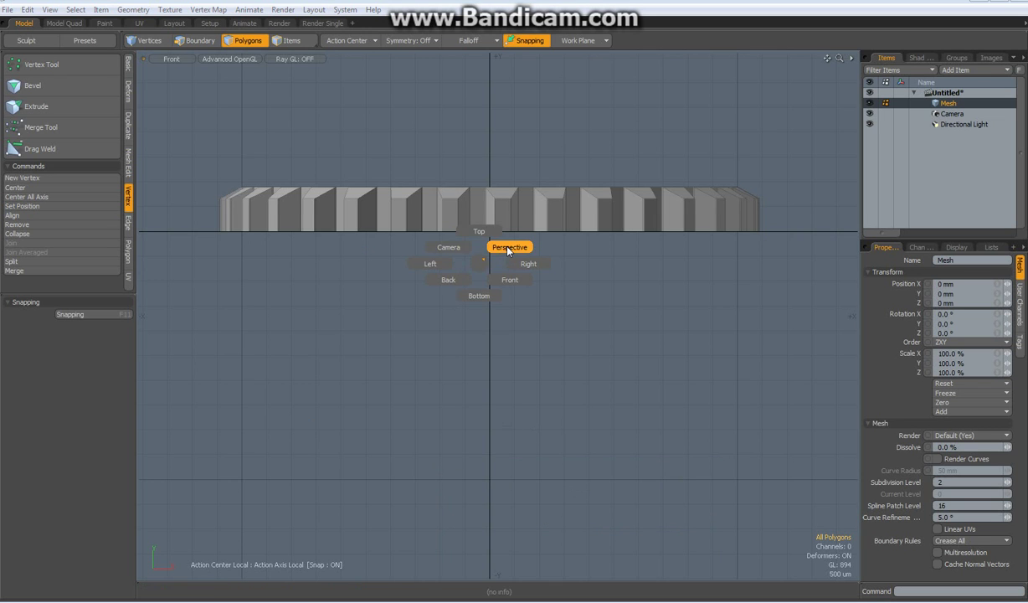
left_click(486, 235)
left_click_drag(477, 333, 470, 346, "alt")
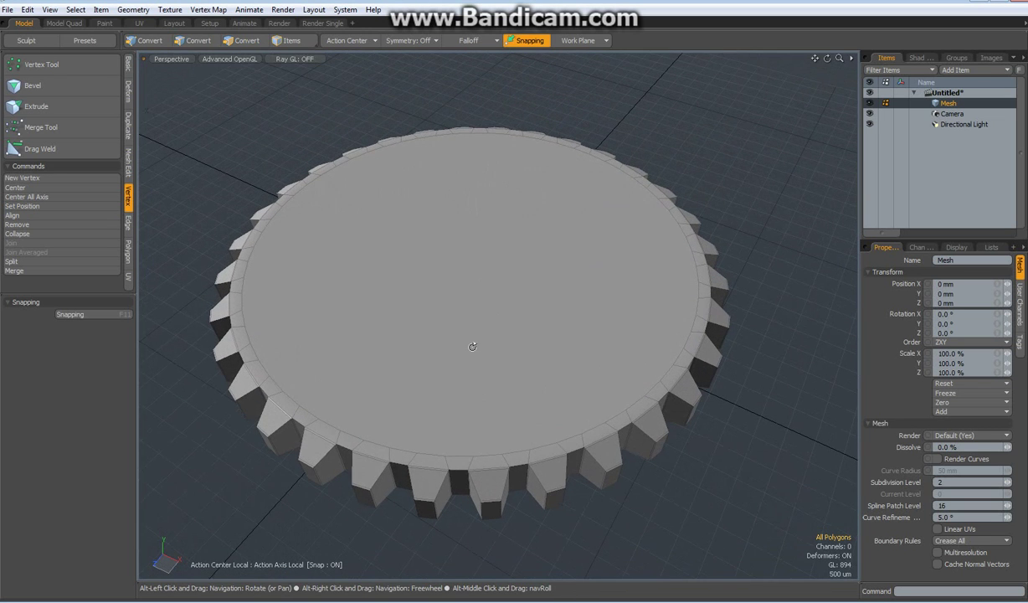
left_click(399, 309)
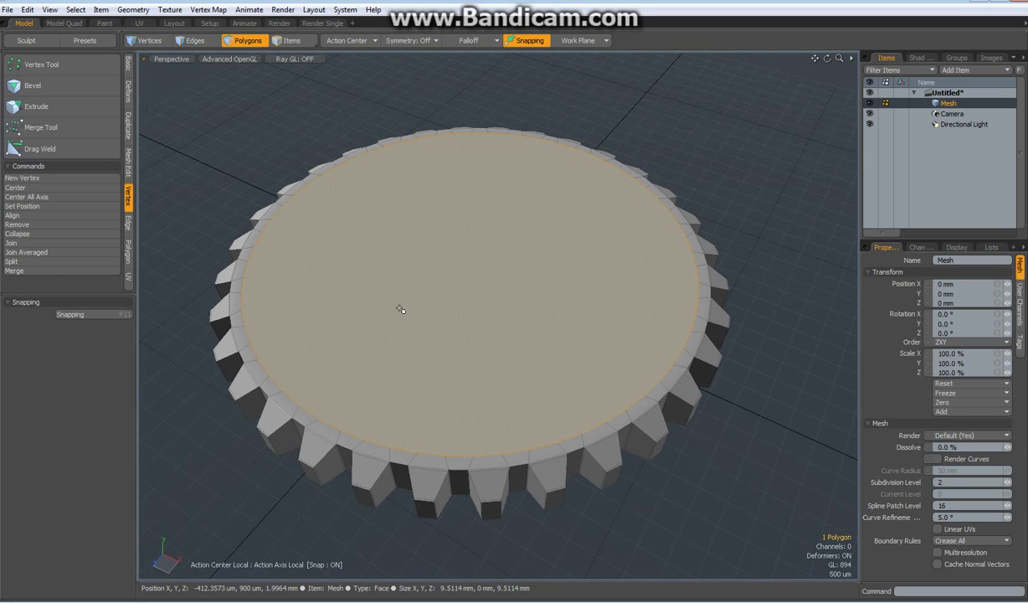
key("b")
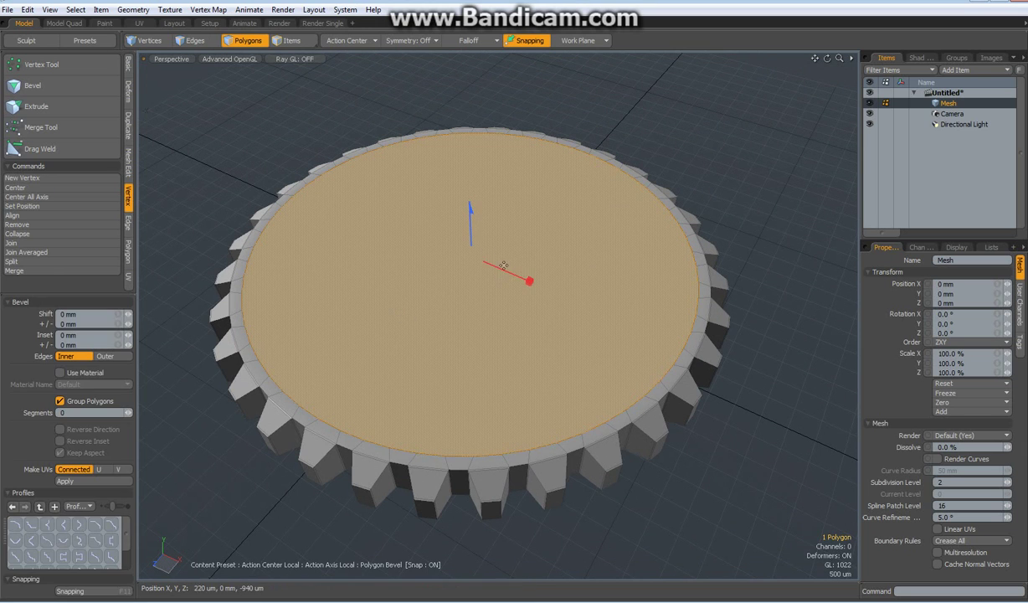
left_click_drag(531, 286, 499, 282)
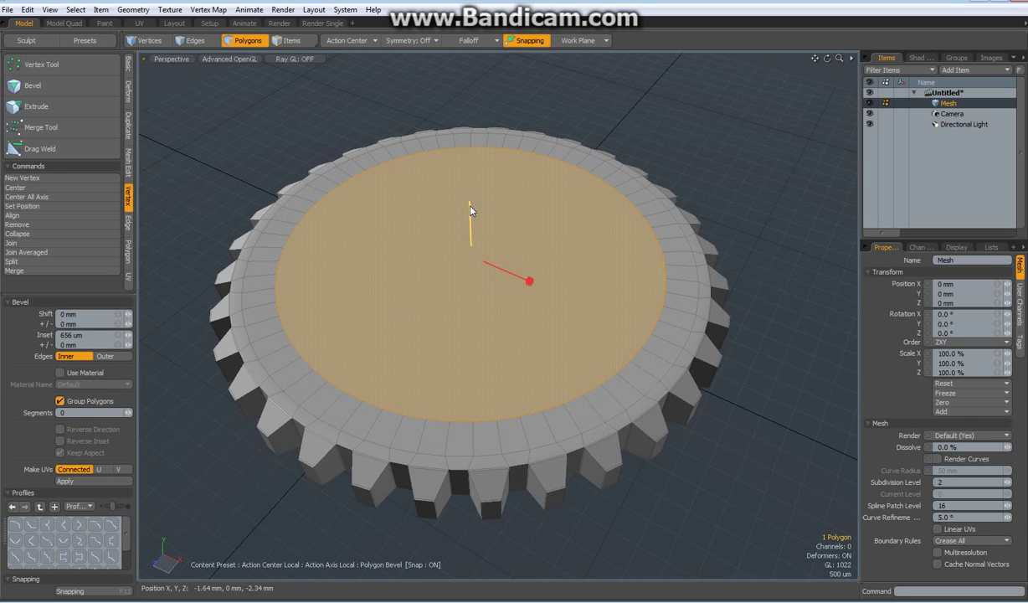
left_click_drag(470, 208, 471, 222)
- Add another bevel to the recessed face, insetting it about 2.9 mm into a small central disc
left_click(376, 299, "shift")
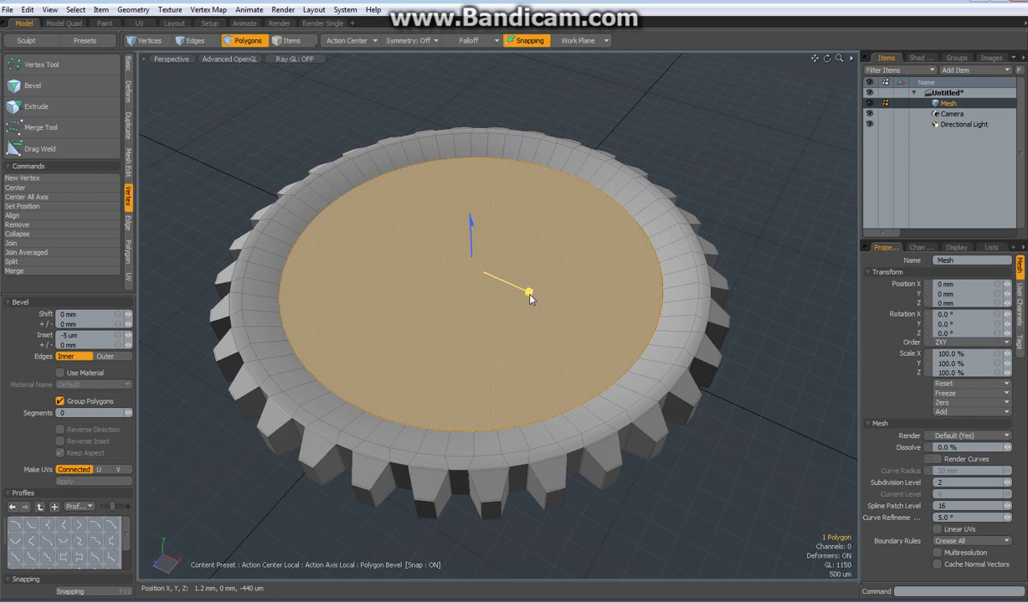
left_click_drag(528, 291, 630, 336)
left_click_drag(519, 292, 517, 292)
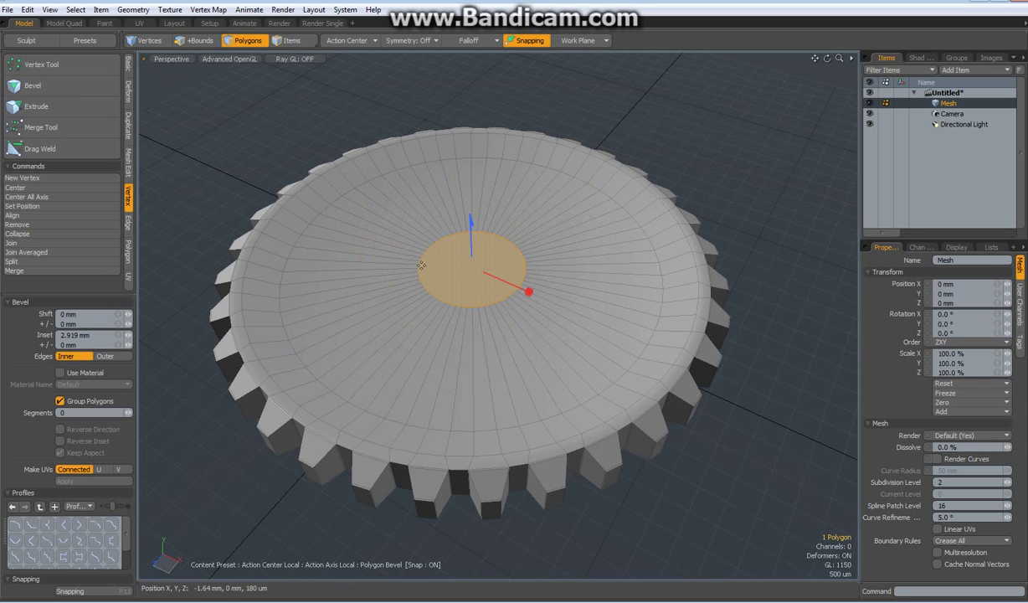
- Bevel the central disc up about 130 um with a 15 um inset, and inset its top another 75 um
left_click_drag(470, 253, 471, 218)
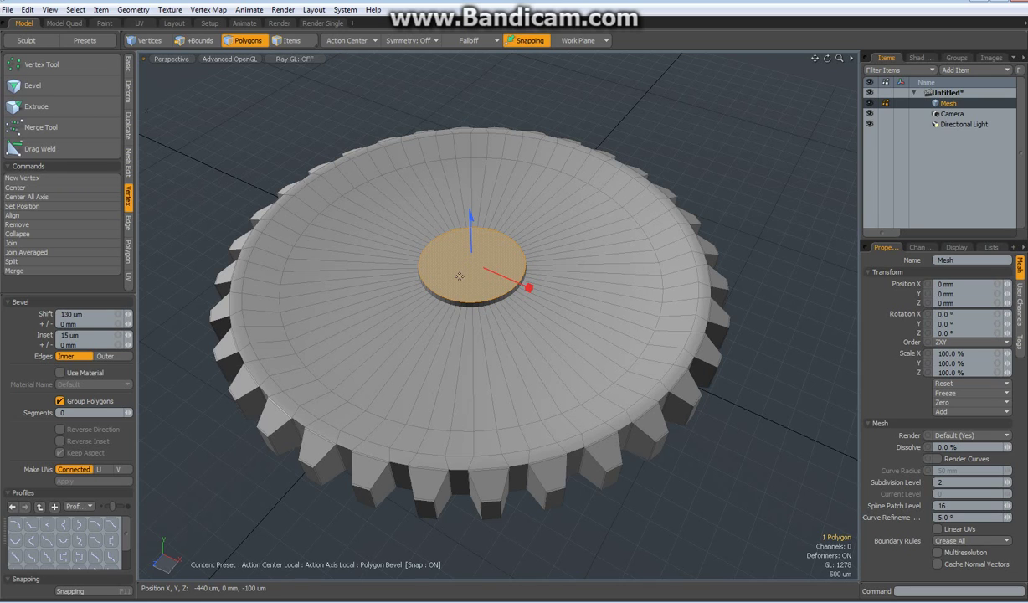
left_click(541, 289)
left_click_drag(532, 290, 517, 282)
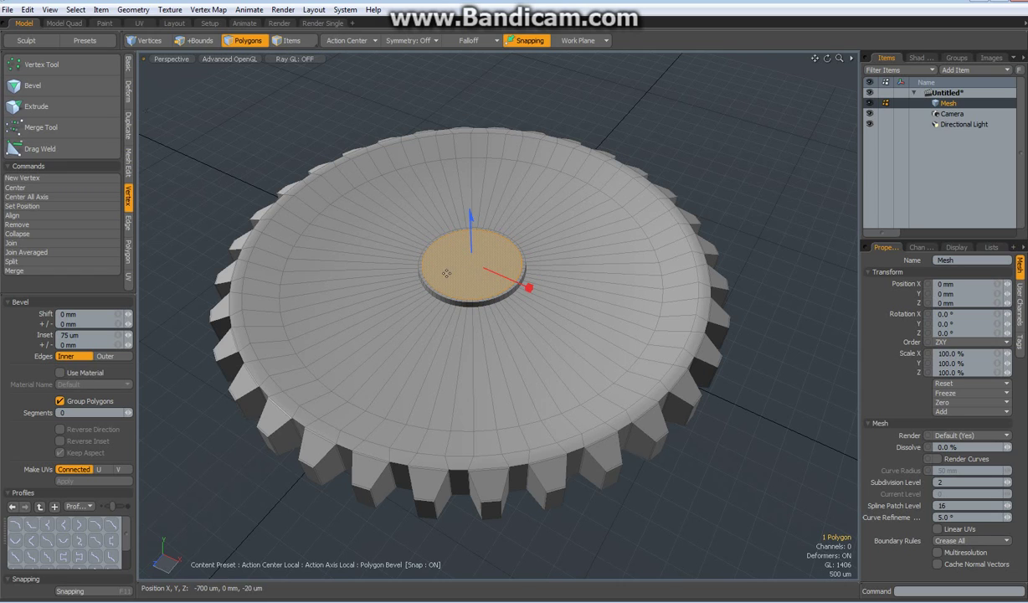
- Inset the hub's top face about 340 um, and add a second inset of about 51 um inside it
left_click(513, 286)
left_click_drag(513, 286, 527, 289)
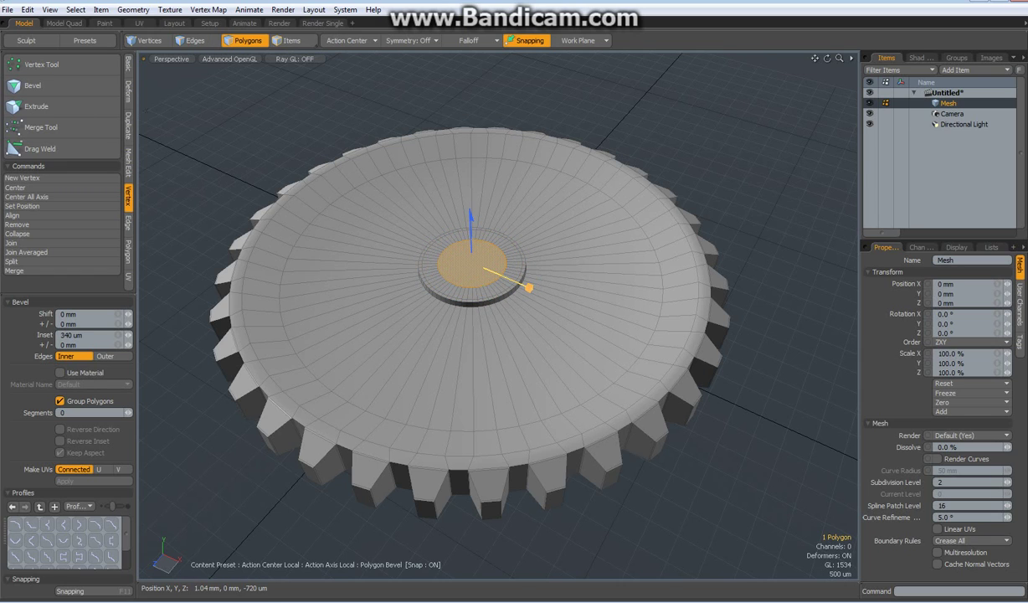
left_click_drag(530, 288, 529, 290)
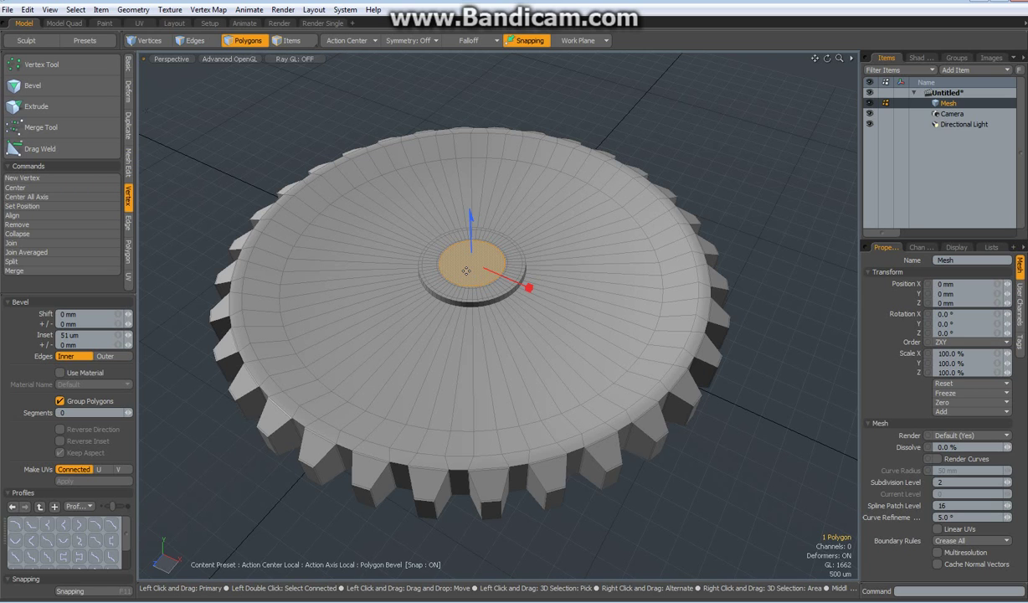
key("space")
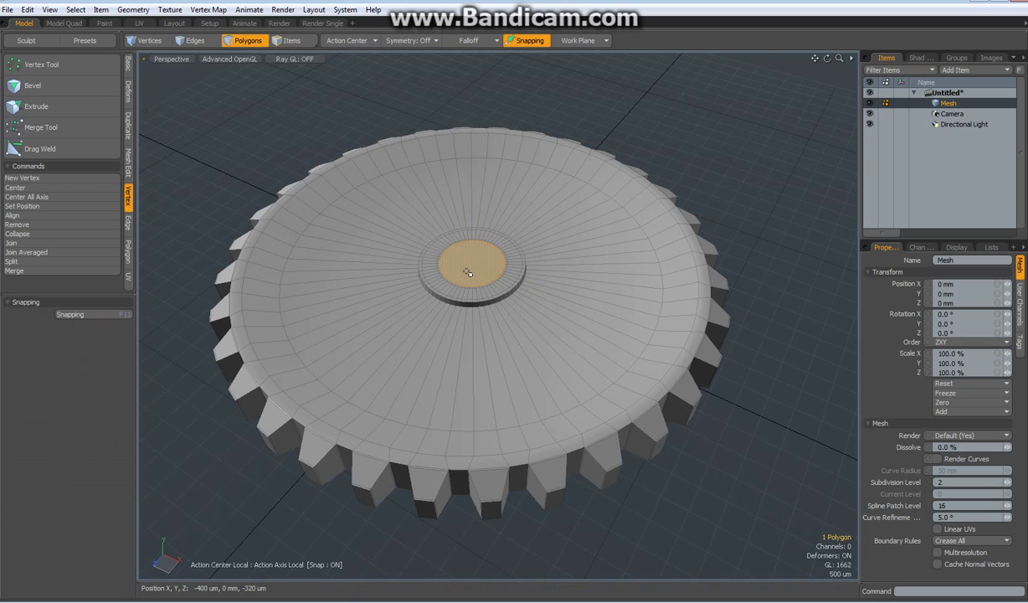
- Loop-slice the sloped band inside the gear's rim with two symmetric cuts at 5%
scroll(467, 272, "up", 3)
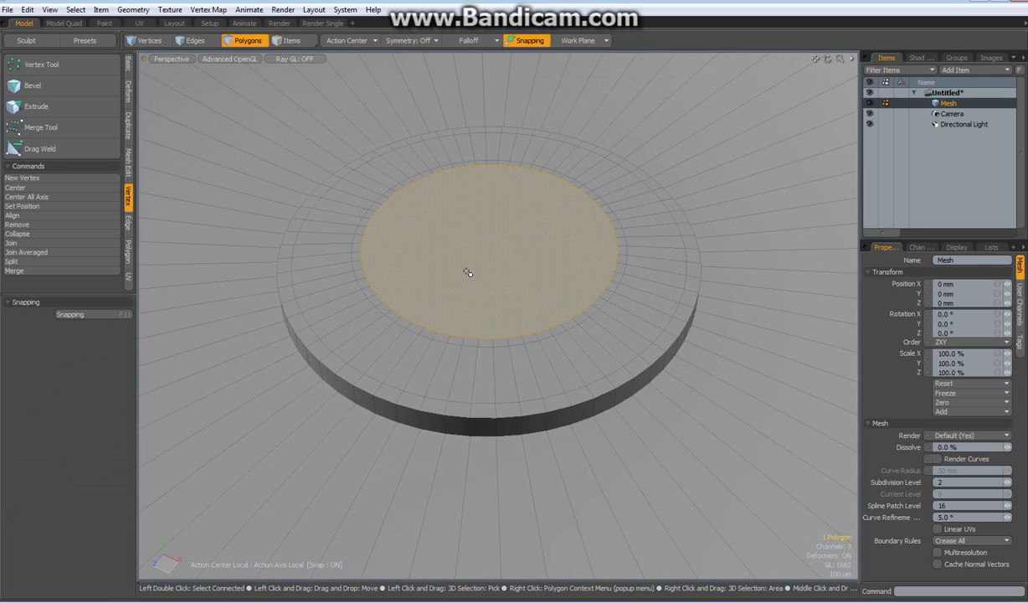
scroll(467, 272, "down", 6)
left_click_drag(467, 272, 458, 305, "alt")
scroll(363, 276, "up", 5)
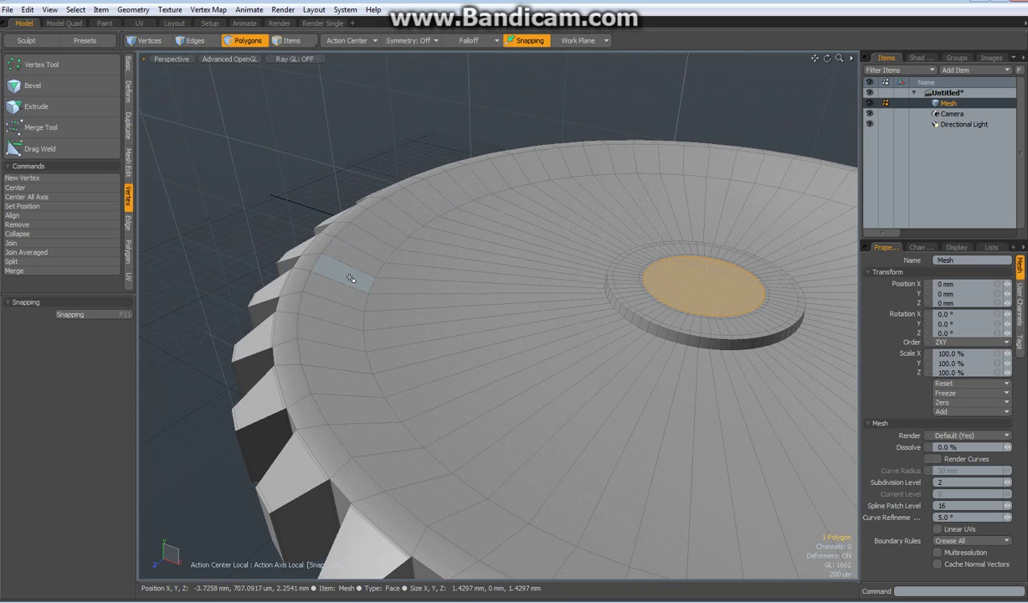
key("2")
double_click(363, 263)
left_click(359, 280)
key("alt+c")
left_click(359, 285)
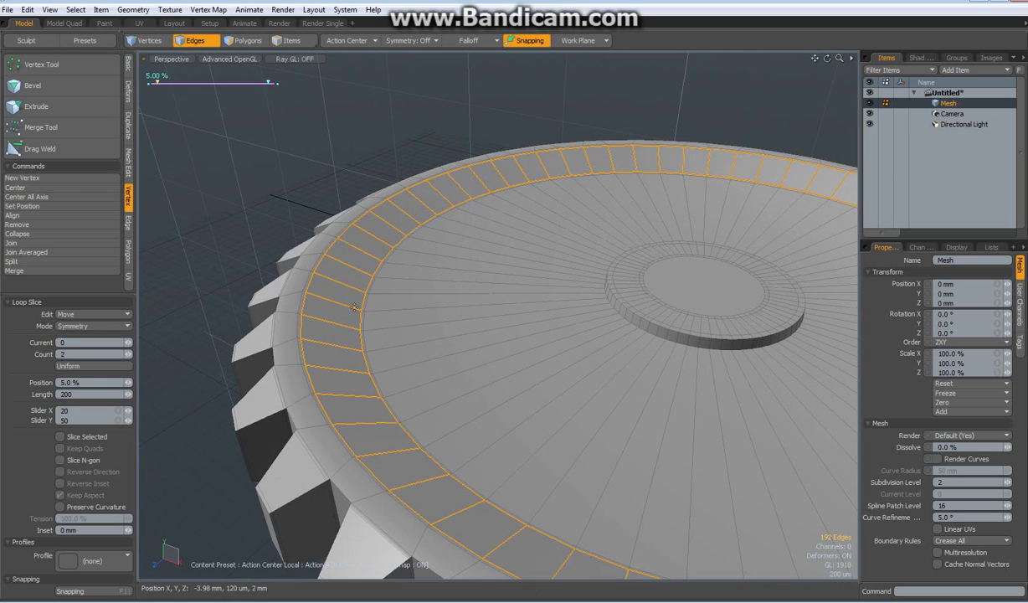
- Loop-slice the flat recessed face between the sloped band and the hub with two symmetric cuts at 1%
left_click(484, 303)
left_click(479, 332)
left_click_drag(498, 345, 462, 345)
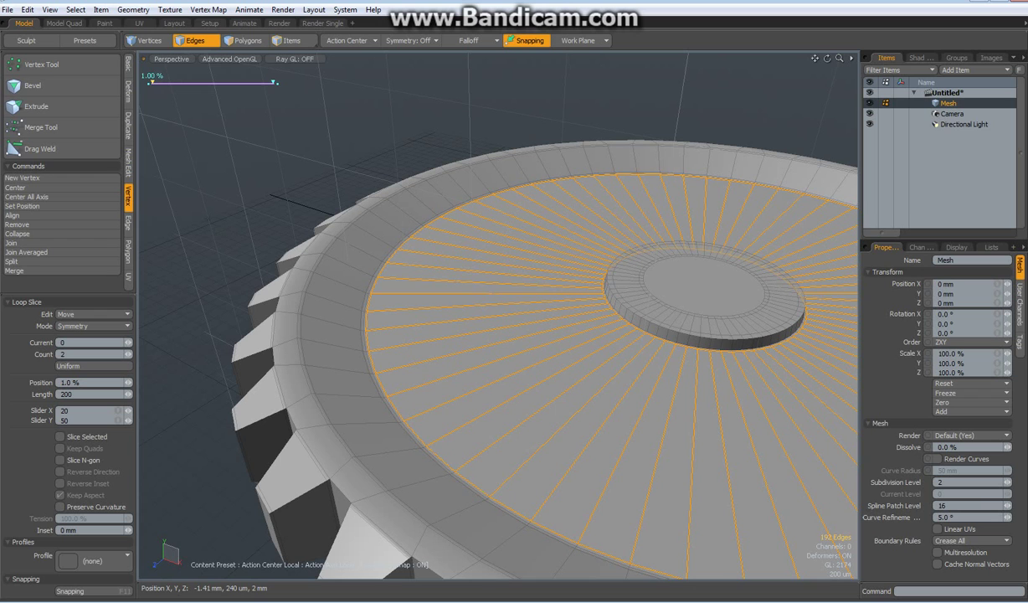
key("space")
- Loop-slice the raised hub's outer side wall with two symmetric cuts at 8%
left_click(511, 356)
scroll(748, 341, "up", 6)
left_click(563, 333)
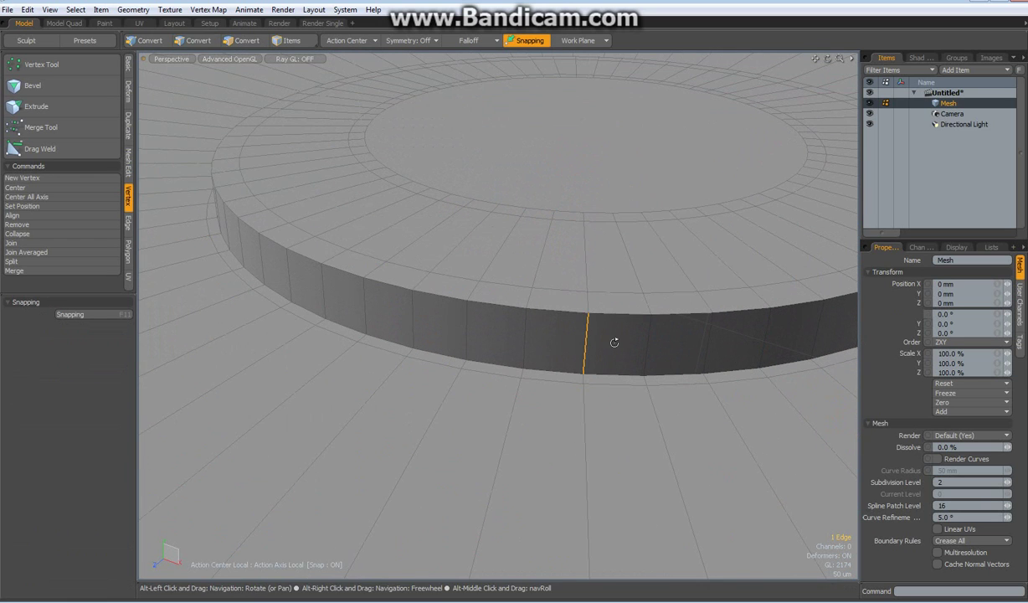
key("alt+c")
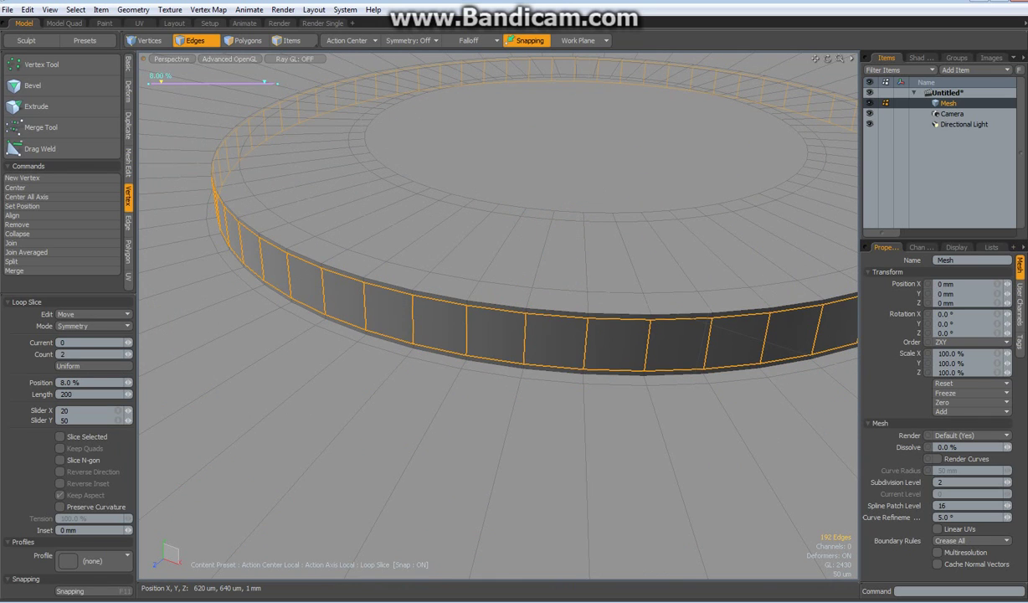
key("space")
left_click(575, 357)
- Add a single edge loop around the gear's toothed side, close to its upper edges
left_click_drag(569, 335, 481, 310, "alt")
scroll(484, 310, "down", 5)
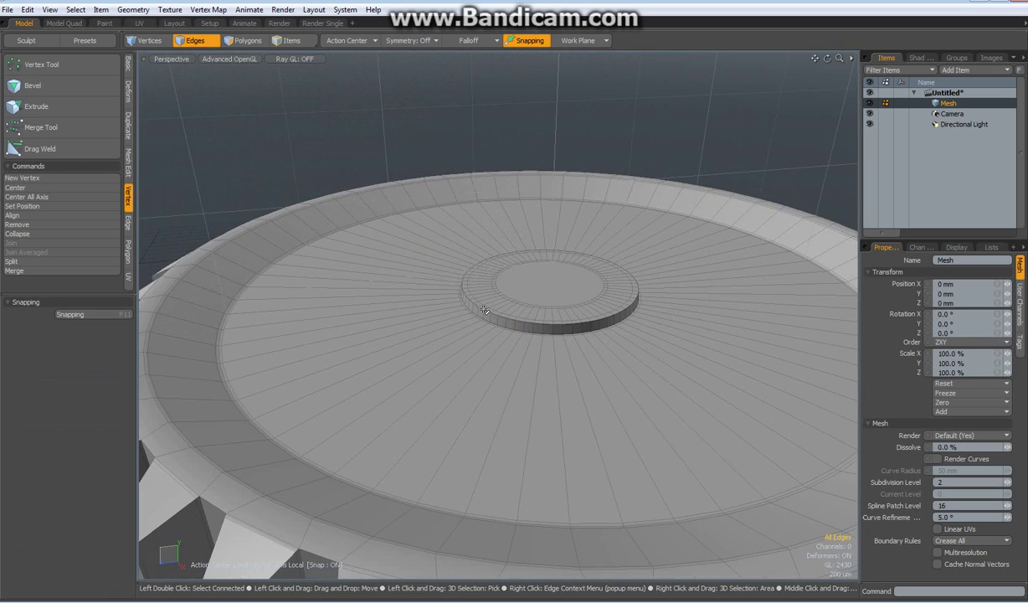
left_click_drag(365, 453, 358, 427, "alt")
scroll(360, 421, "down", 5)
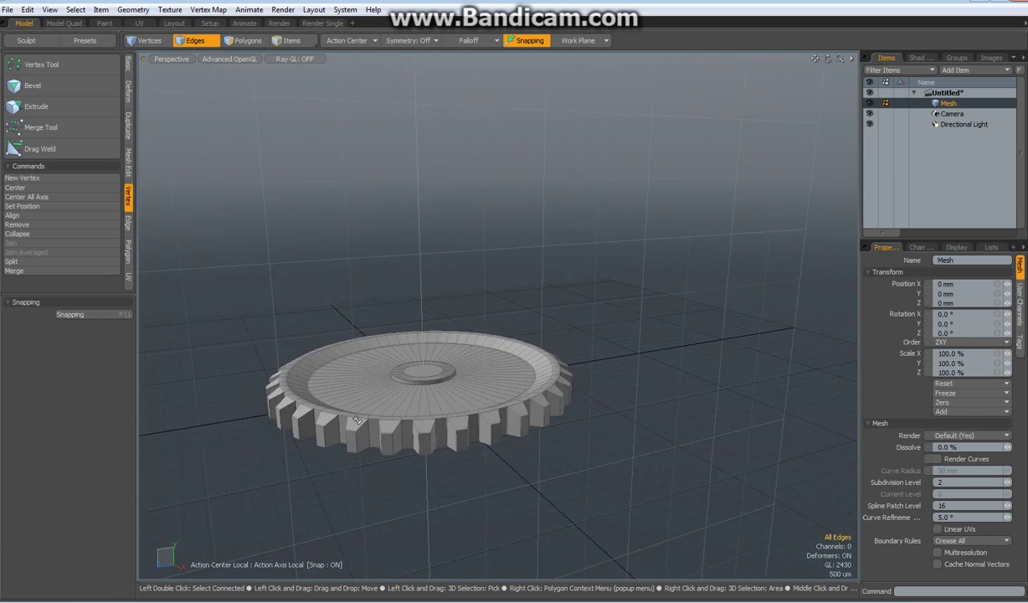
scroll(361, 419, "up", 3)
left_click_drag(386, 469, 425, 425, "alt")
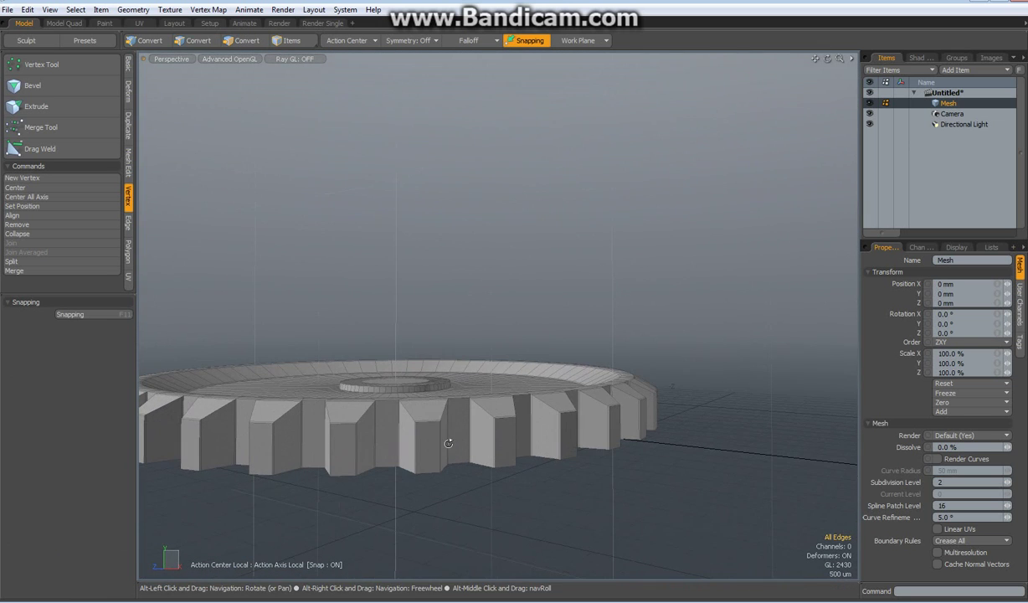
left_click(128, 226)
left_click(39, 169)
scroll(449, 436, "up", 5)
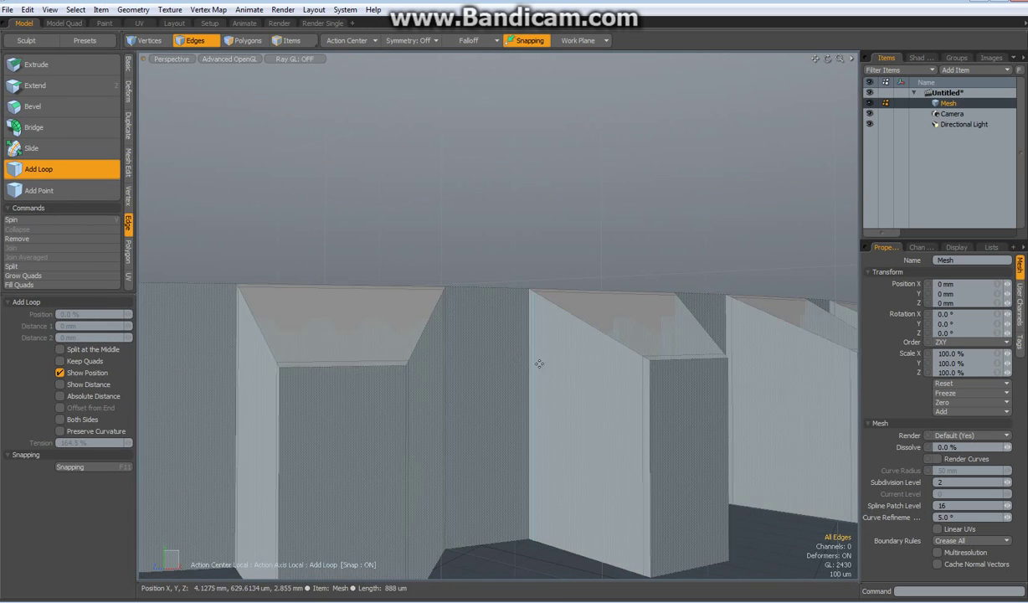
left_click_drag(534, 354, 532, 296)
key("space")
left_click(526, 246)
scroll(526, 244, "down", 4)
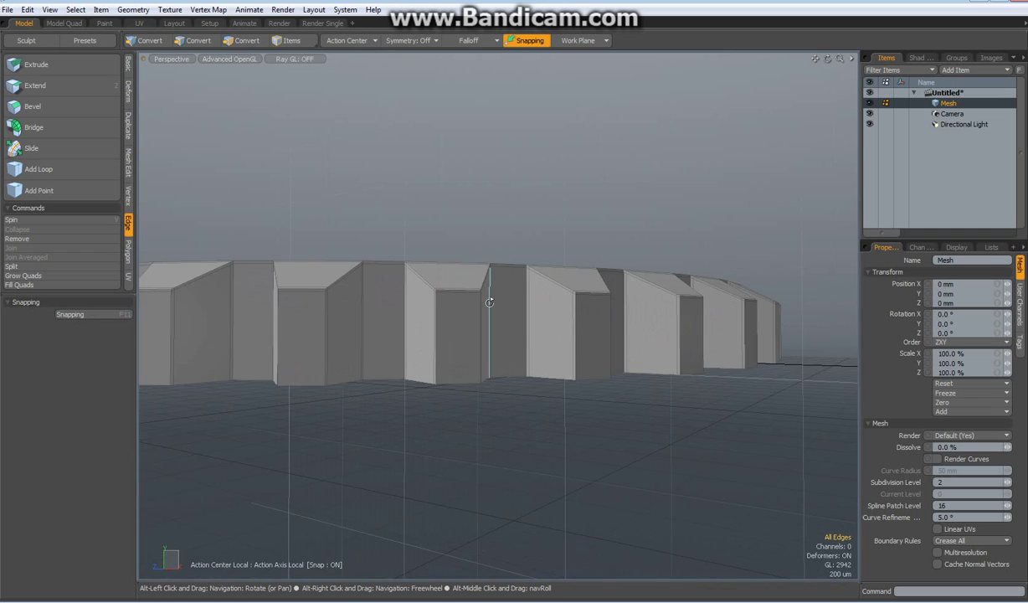
- Mirror the gear across the Y axis with the action center set to Origin, keeping Invert Polygons and Merge Vertices on
left_click_drag(490, 303, 377, 331, "alt")
scroll(377, 332, "down", 5)
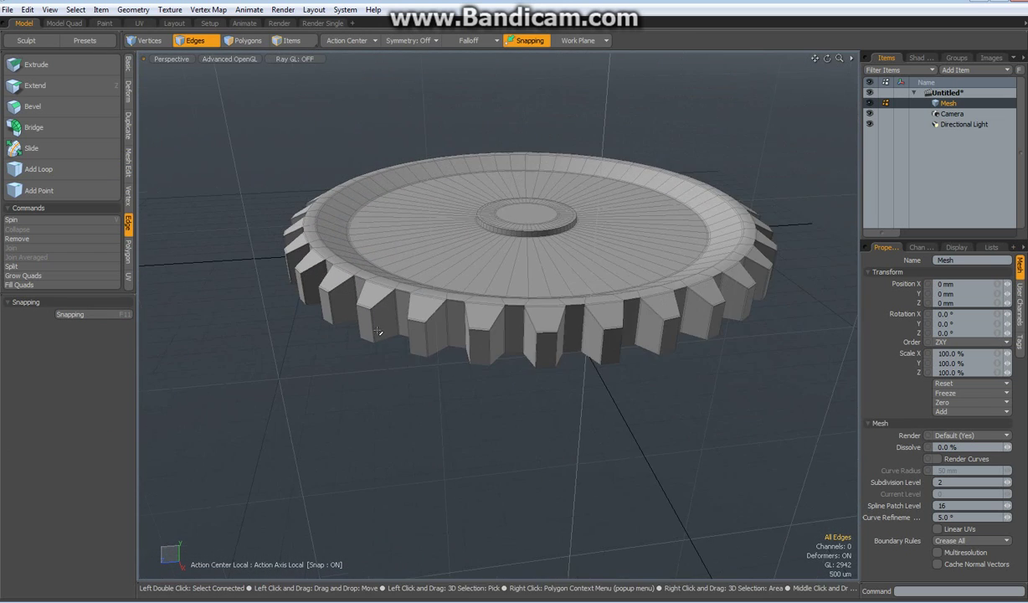
scroll(378, 332, "up", 3)
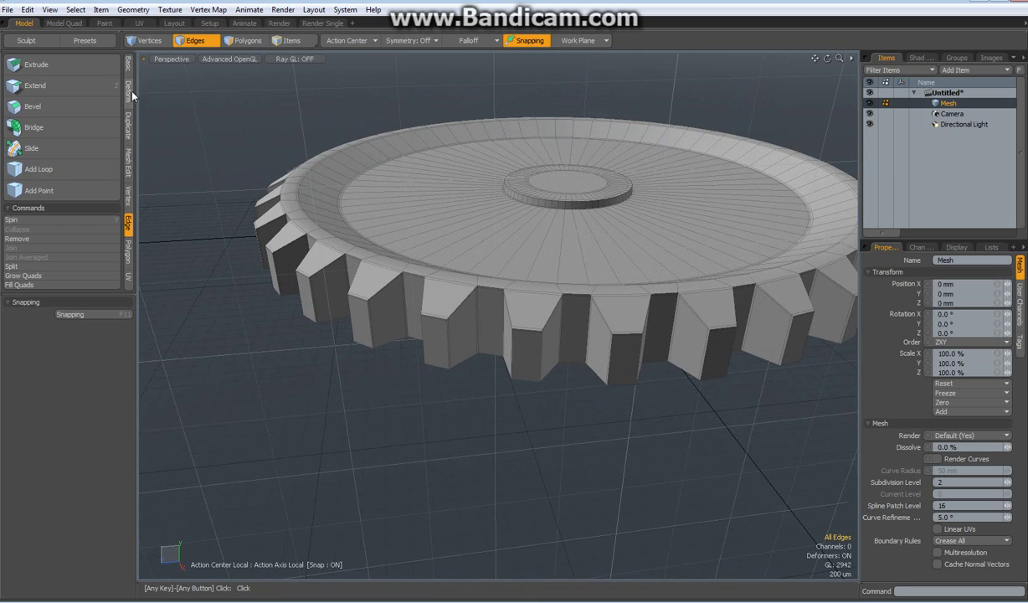
left_click(128, 125)
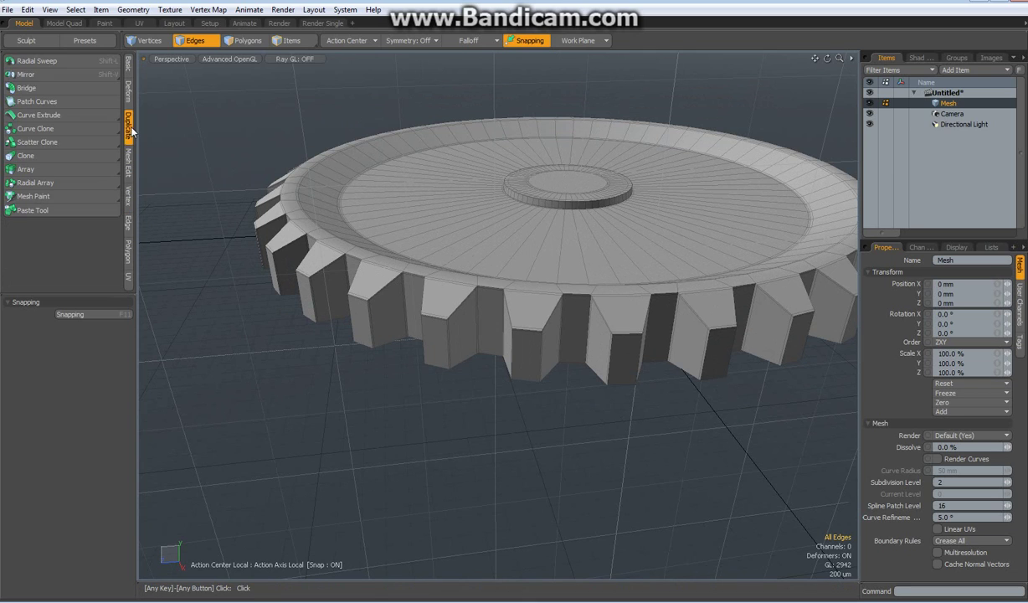
left_click(26, 74)
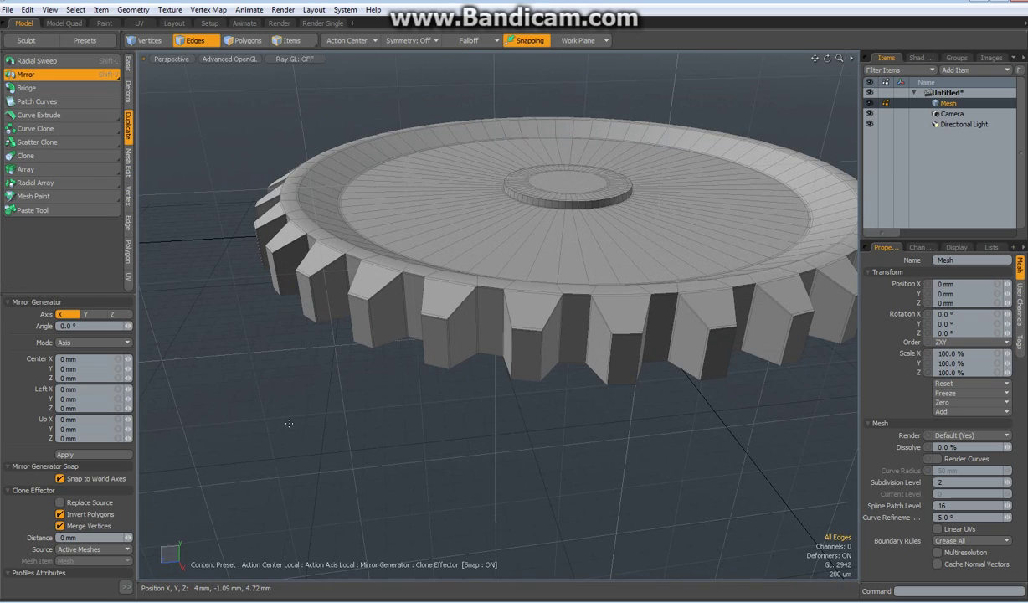
left_click(88, 315)
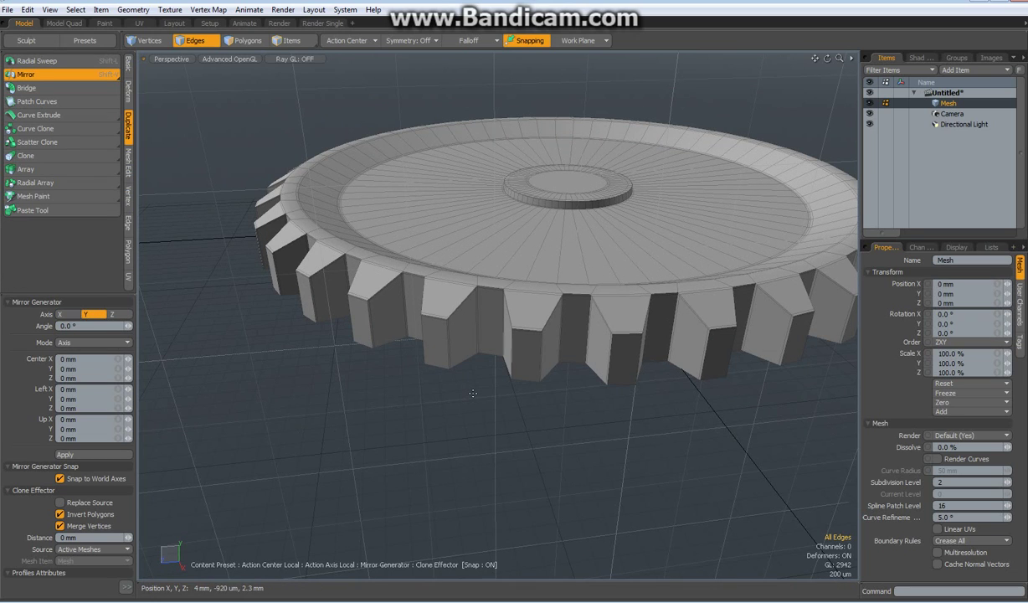
left_click(326, 40)
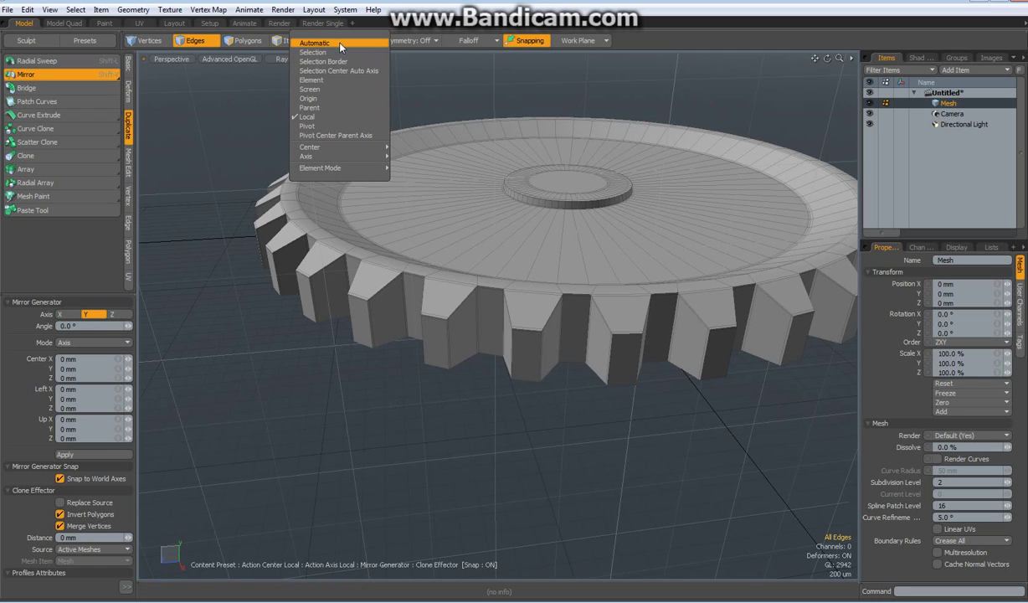
left_click(309, 98)
left_click(692, 383)
key("space")
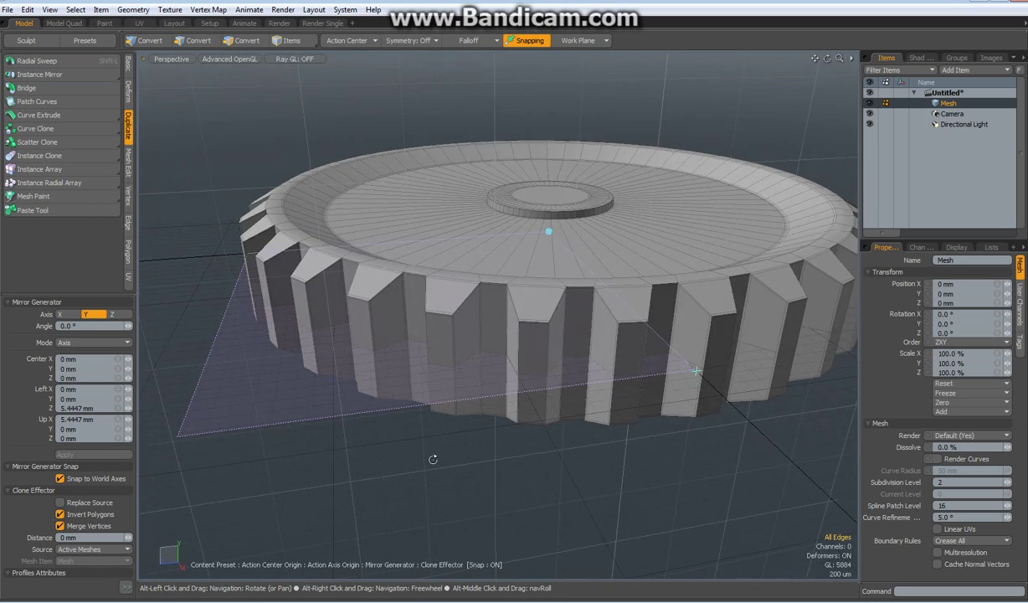
- Merge the mesh's overlapping vertices using the Automatic range
left_click_drag(429, 462, 460, 429, "alt")
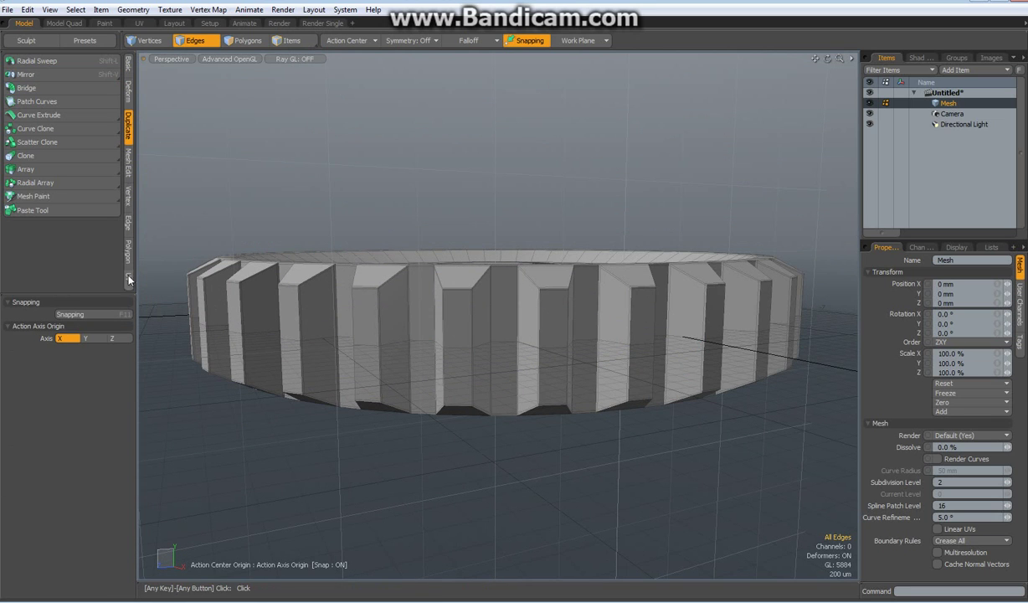
left_click(130, 196)
left_click(39, 271)
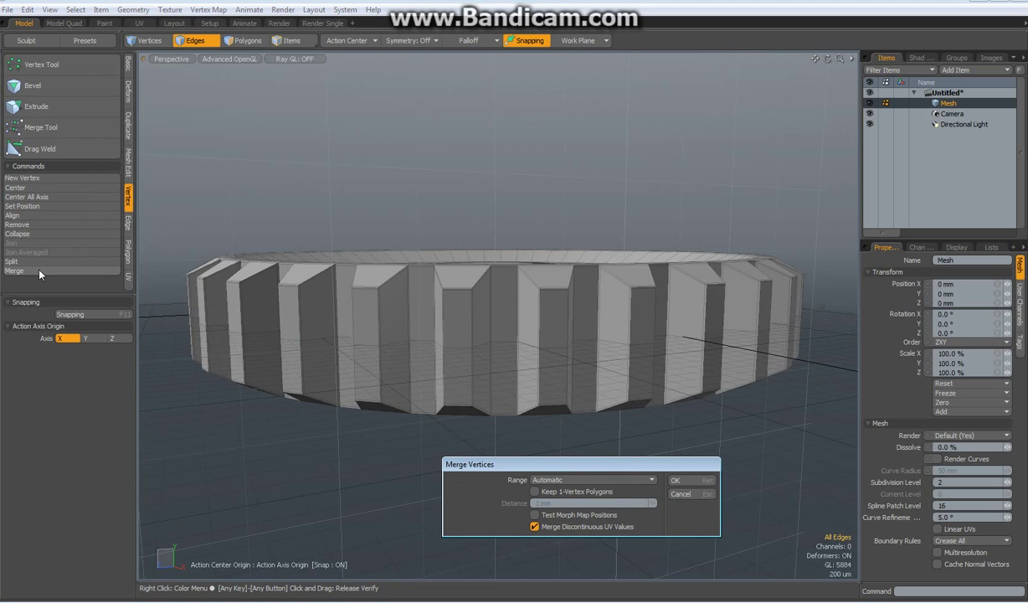
key("Return")
key("Return")
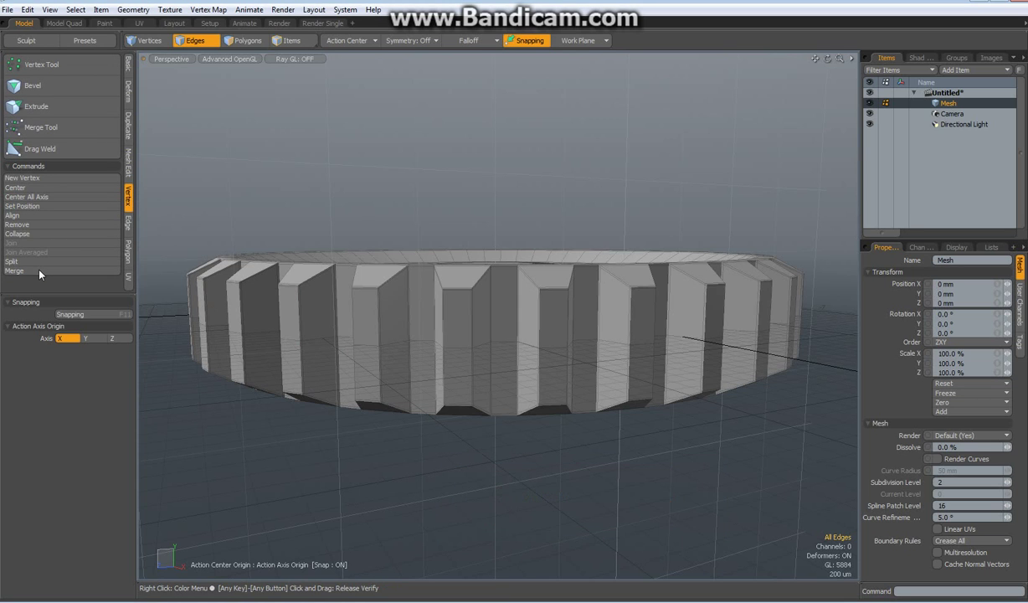
- Remove the edge loop where the mirrored halves meet, and preview the gear with subdivision smoothing
double_click(419, 342)
key("BackSpace")
left_click_drag(418, 341, 392, 390, "alt")
key("Tab")
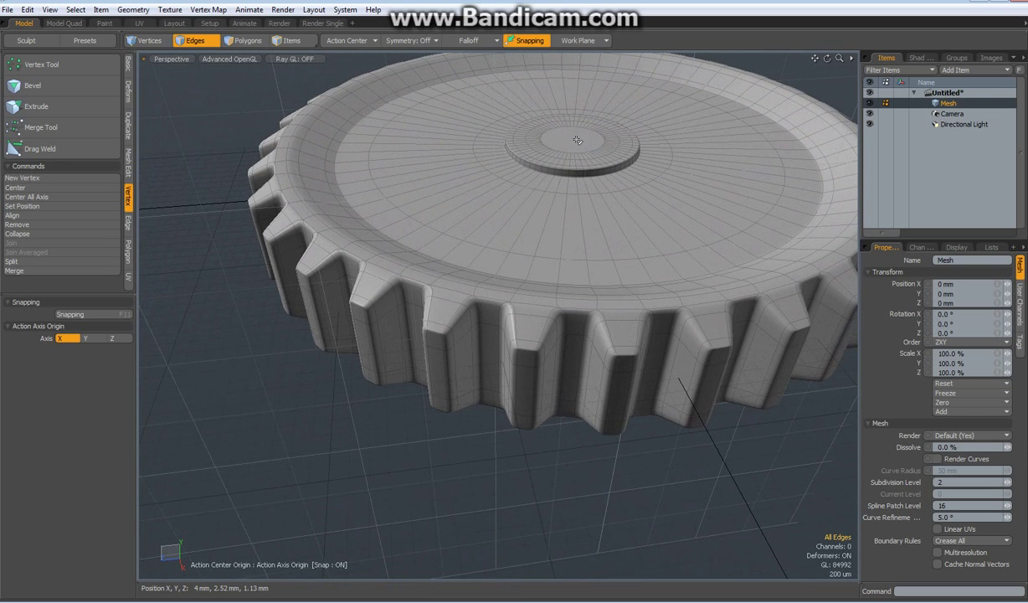
key("Tab")
- Bridge the central discs on the gear's two hub faces with one segment to cut a through hole
key("3")
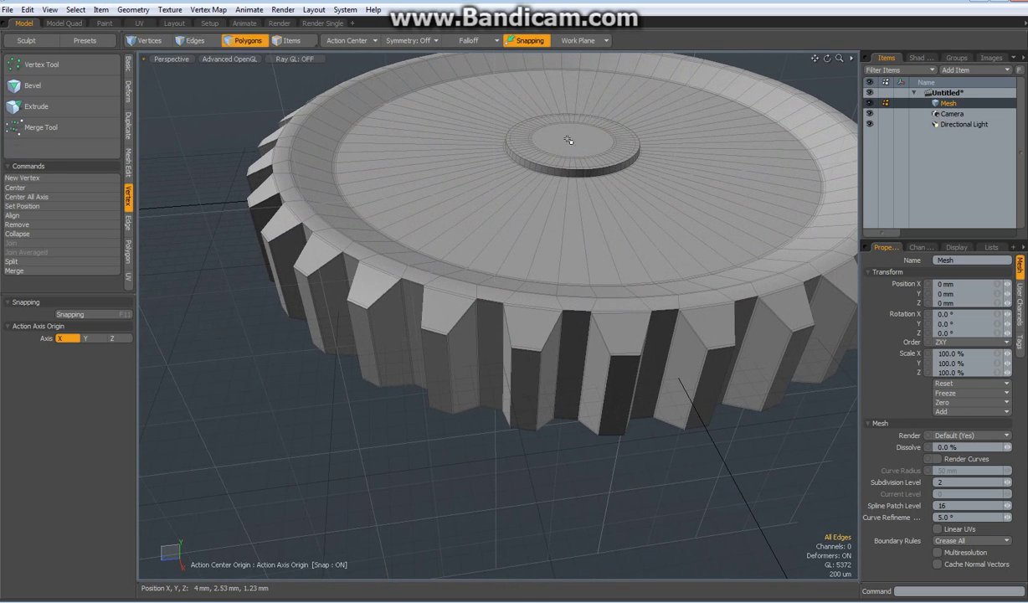
double_click(570, 142)
left_click(570, 143)
left_click_drag(478, 446, 560, 108, "alt")
scroll(560, 128, "down", 5)
left_click(509, 270, "shift")
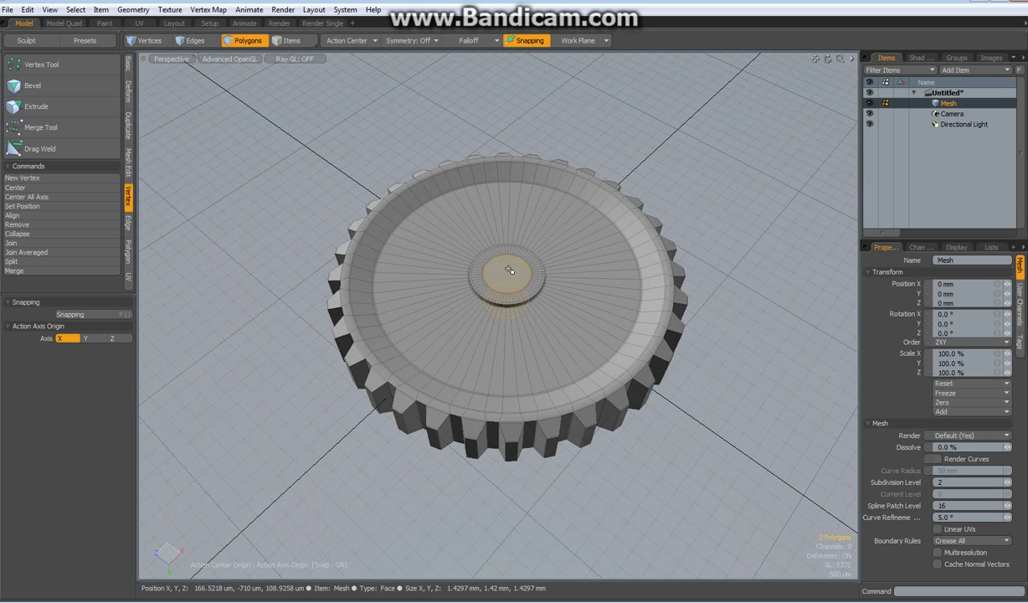
right_click(508, 270)
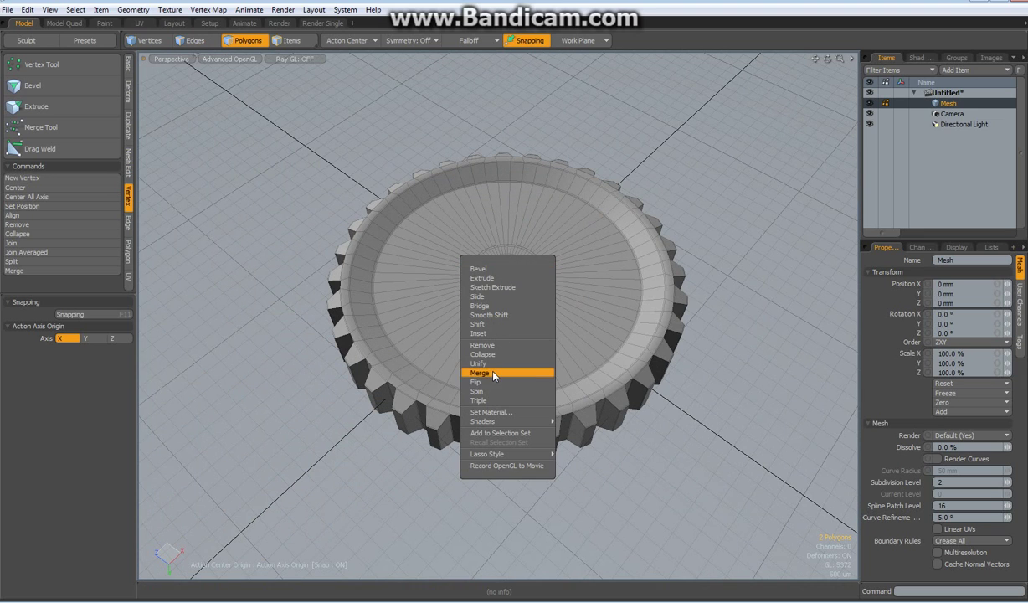
left_click(490, 305)
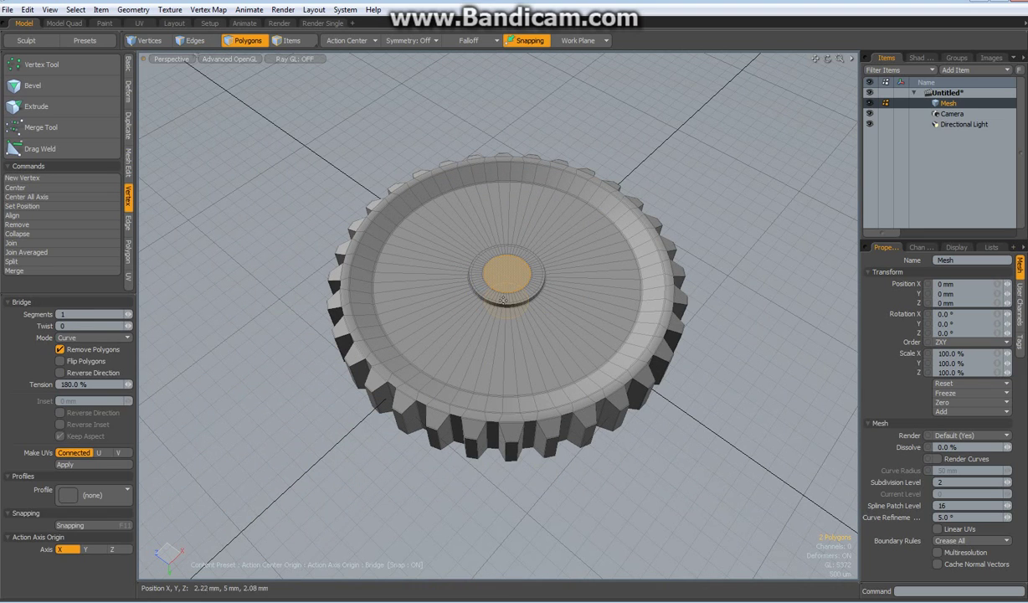
left_click(510, 279)
scroll(509, 280, "up", 8)
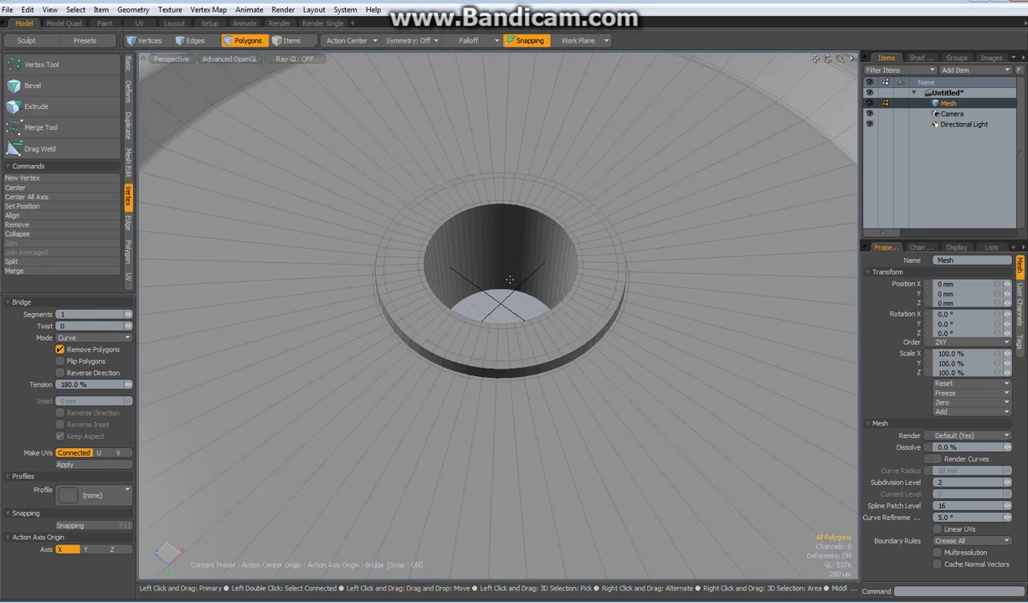
- Loop-slice the hub hole's inner wall with two symmetric cuts at 3.5%, and turn subdivision smoothing on
key("2")
left_click(481, 219)
left_click_drag(481, 220, 514, 217)
key("alt+c")
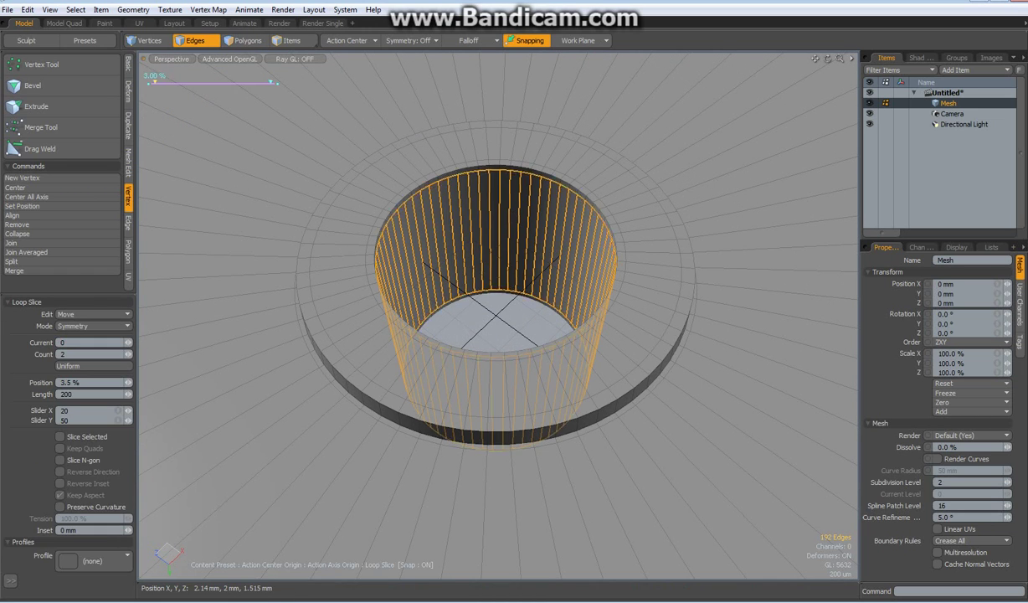
key("space")
left_click(517, 227)
- Frame the whole gear in the perspective view and switch to the Render layout
scroll(518, 228, "down", 3)
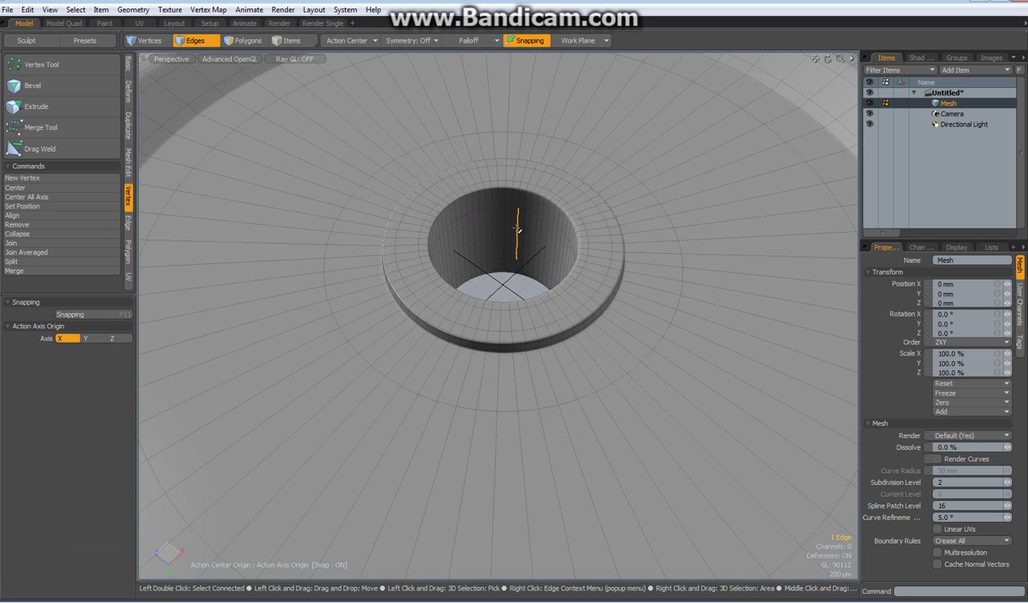
scroll(517, 228, "down", 5)
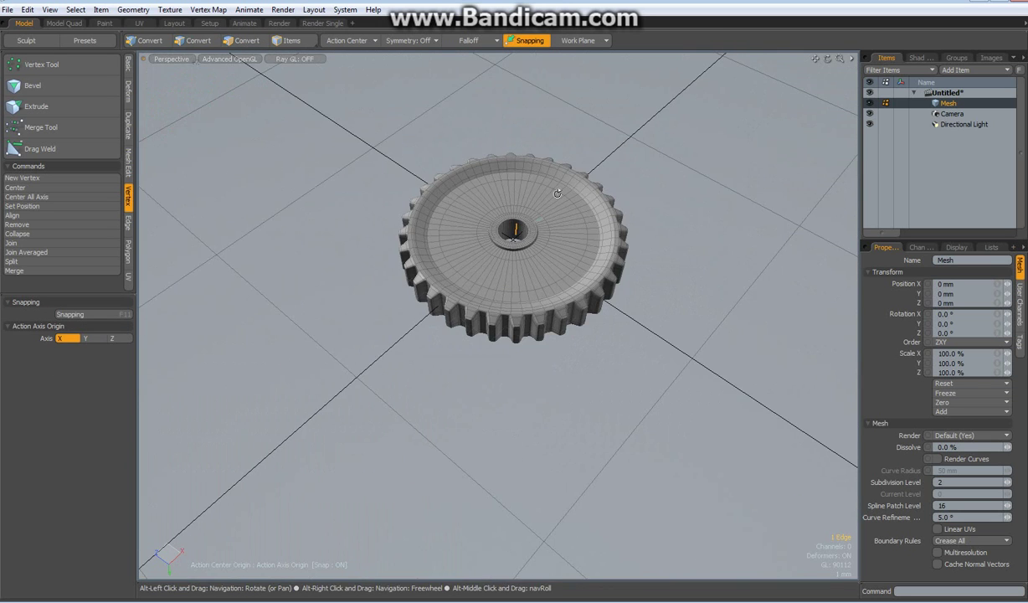
left_click_drag(518, 227, 492, 534, "alt")
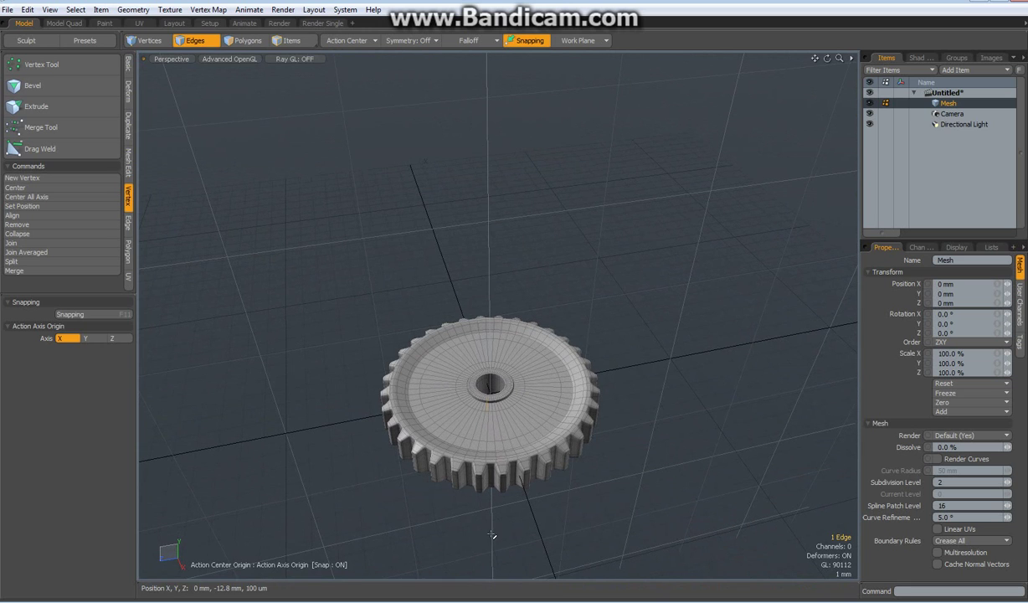
left_click(280, 23)
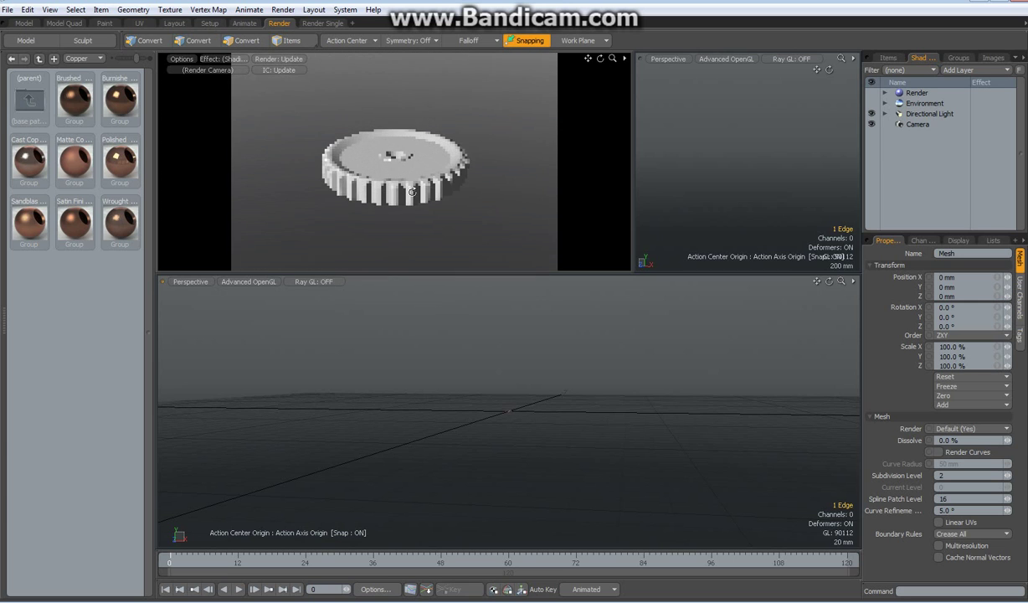
- Frame the gear closely in the render preview and apply the Matte Copper material preset to it
left_click_drag(347, 186, 429, 151, "ctrl+alt")
scroll(447, 146, "down", 1)
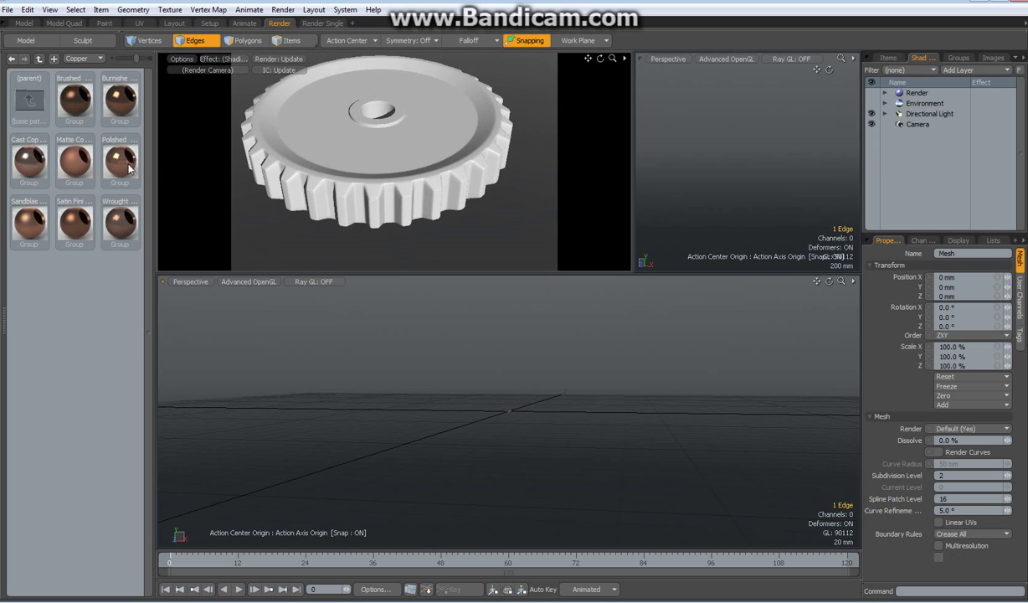
left_click_drag(67, 159, 352, 118)
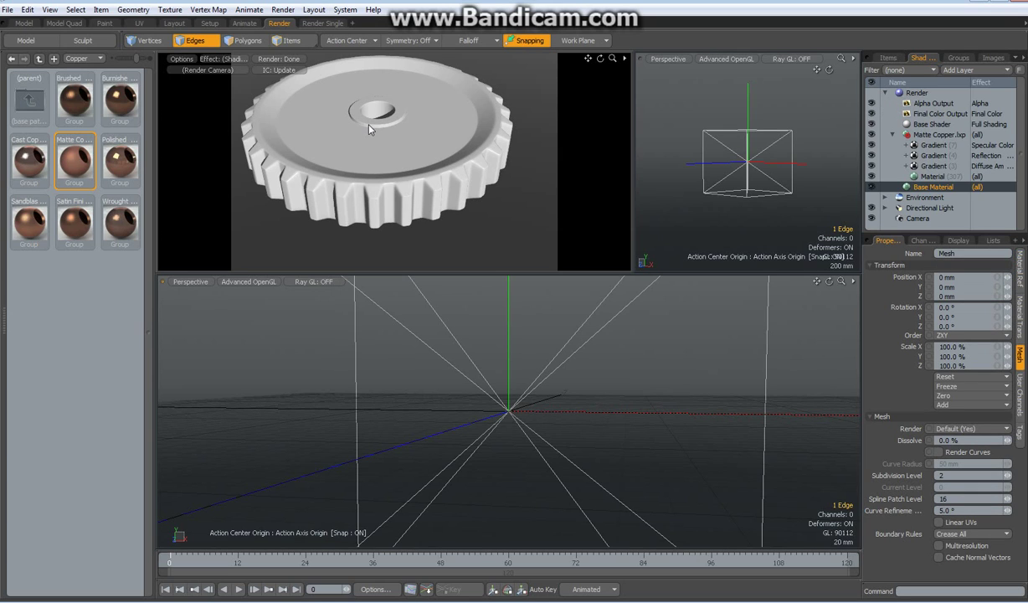
- Clear the gear's edge selection in the Model layout, and render the current frame from the Render layout
left_click(29, 25)
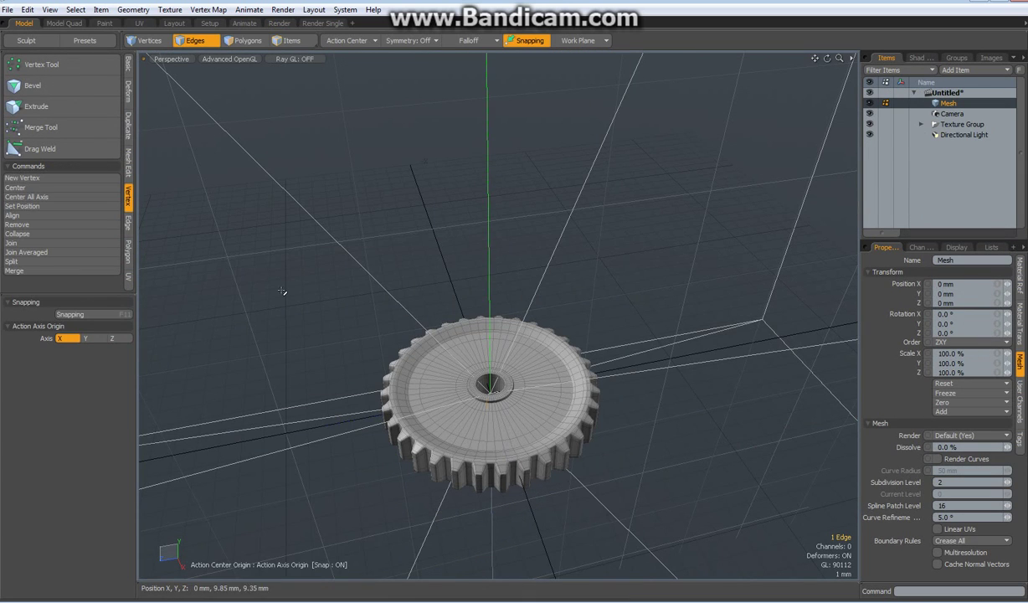
mouse_move(518, 409)
left_mouse_down("alt")
mouse_move(512, 372)
mouse_move(510, 399)
left_mouse_up("alt")
left_click(667, 405)
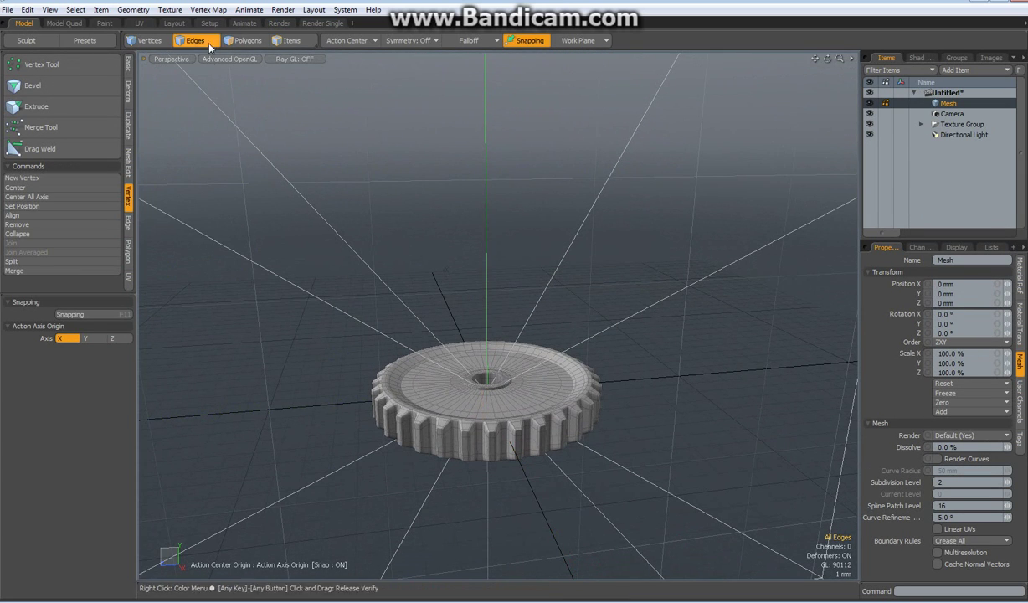
left_click(280, 23)
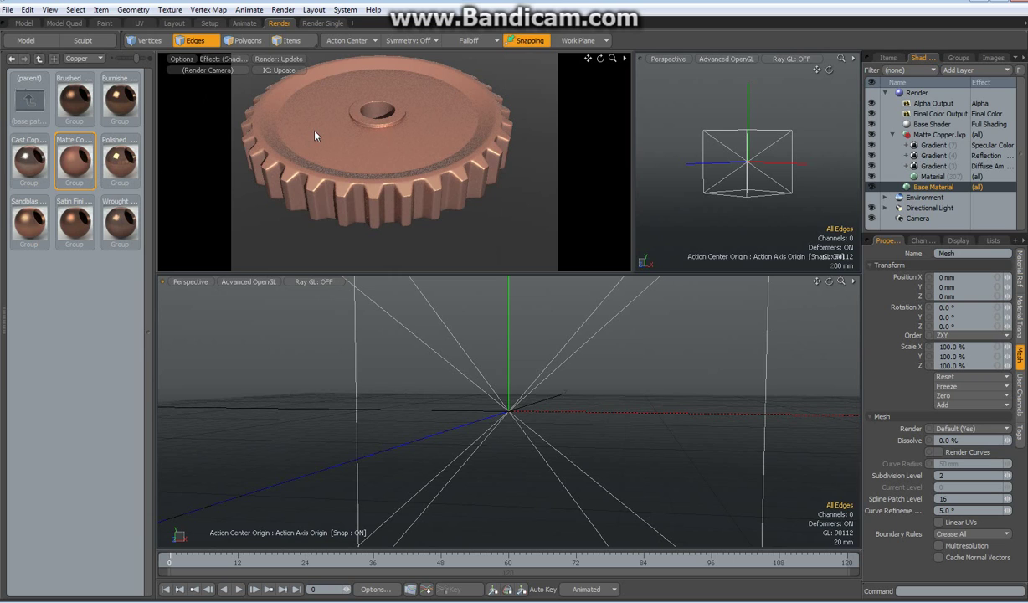
key("F9")
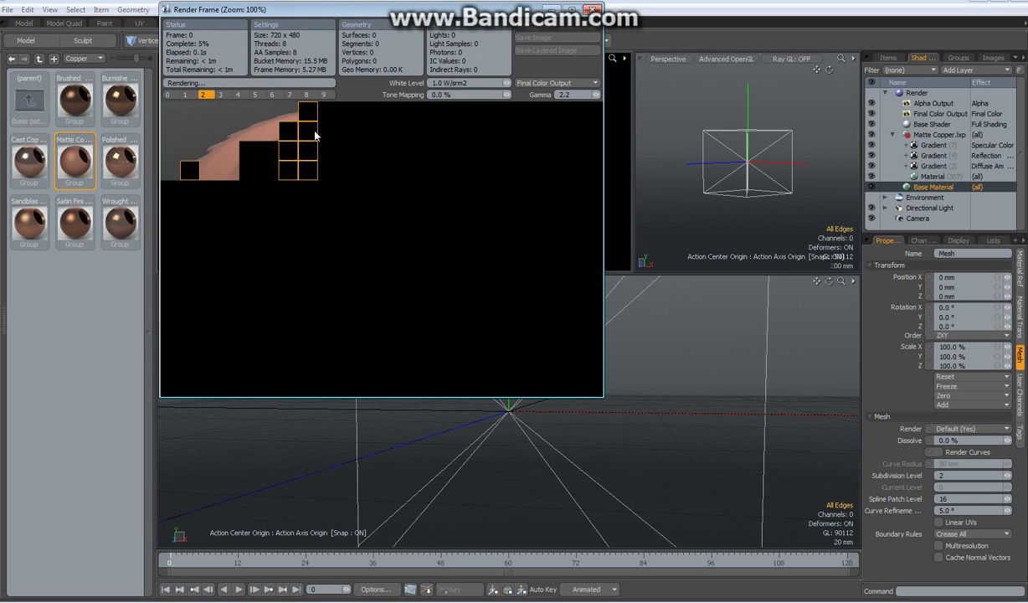